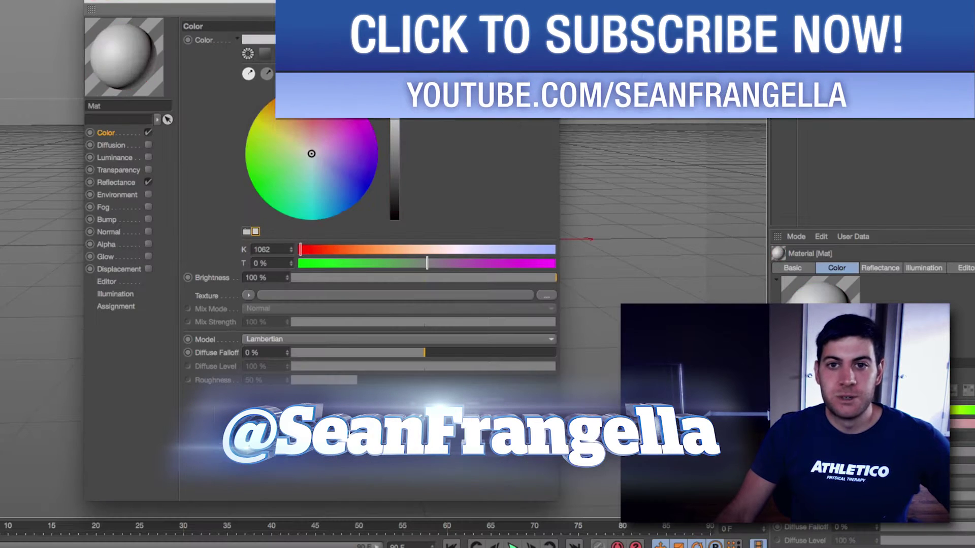
Sweep the colour wheel from red through magenta to cyan, then save swatches sampled from the pinball photo
drag(311, 154, 337, 135)
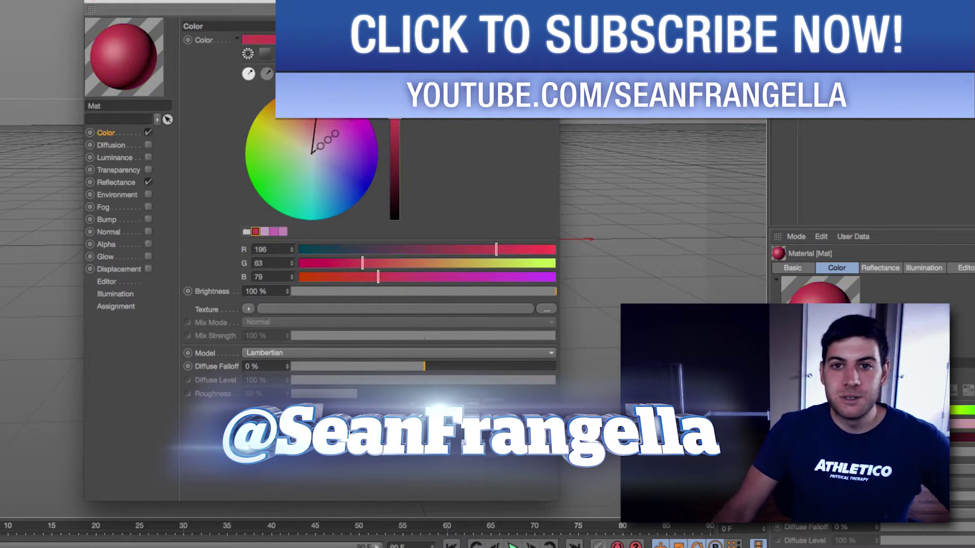
drag(312, 152, 315, 148)
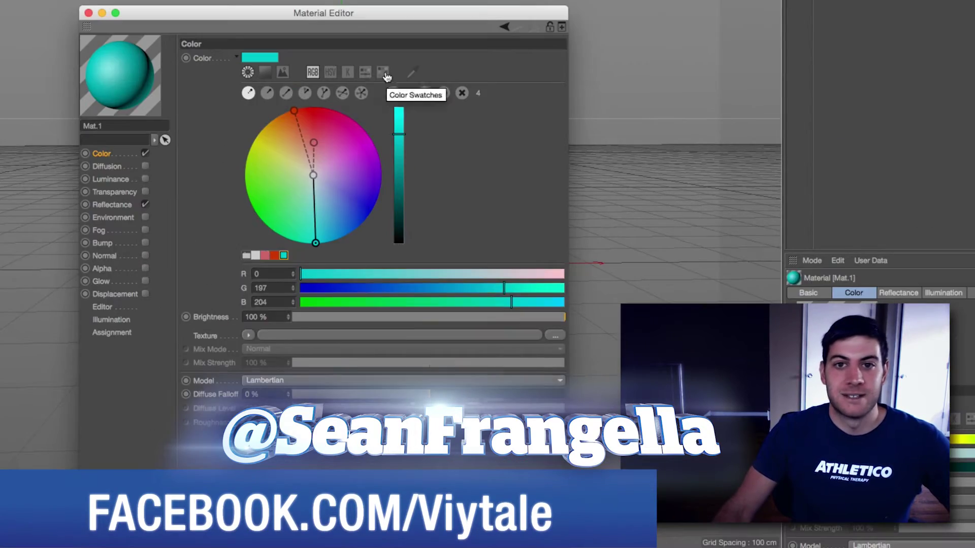
click(282, 54)
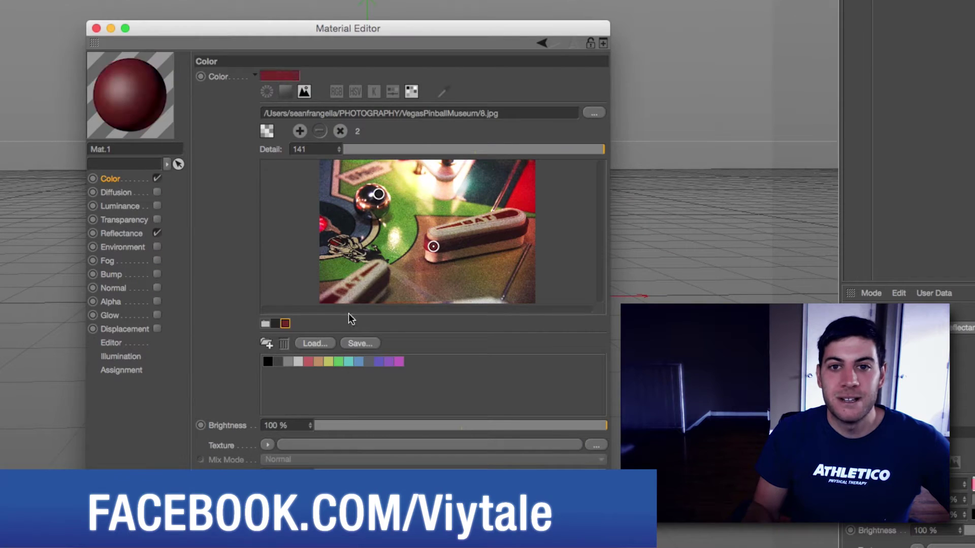
click(305, 324)
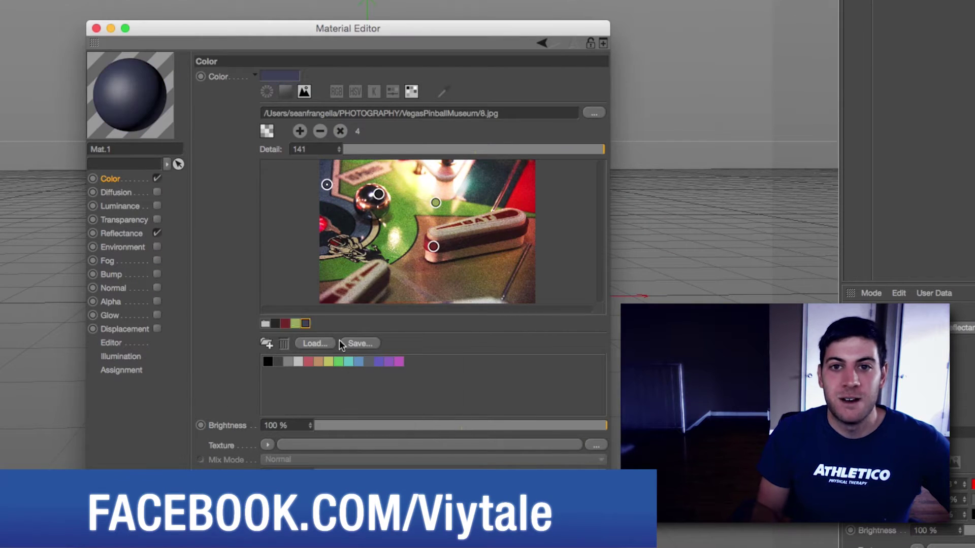
click(344, 343)
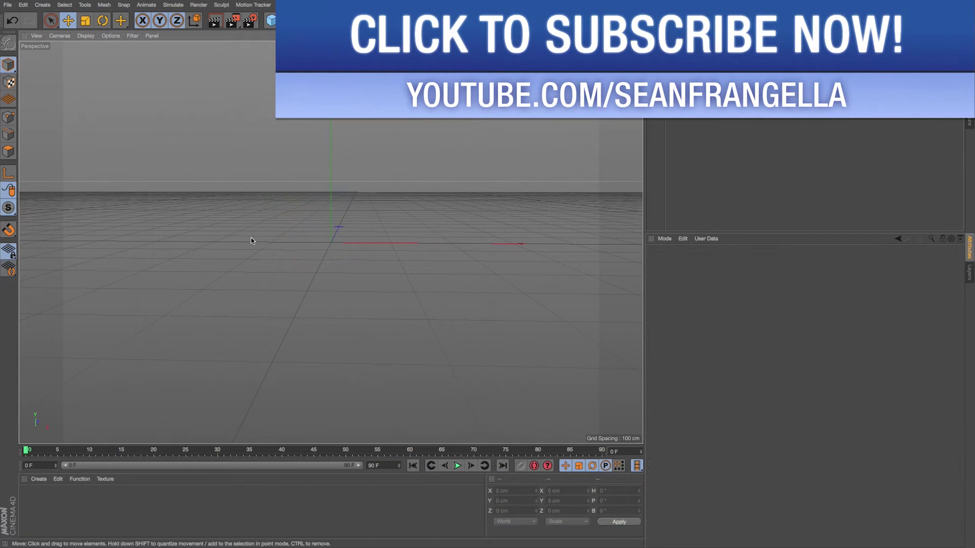
Create the default material Mat in the Material Manager and open it in the Material Editor
alt+drag(302, 238, 315, 254)
double_click(28, 504)
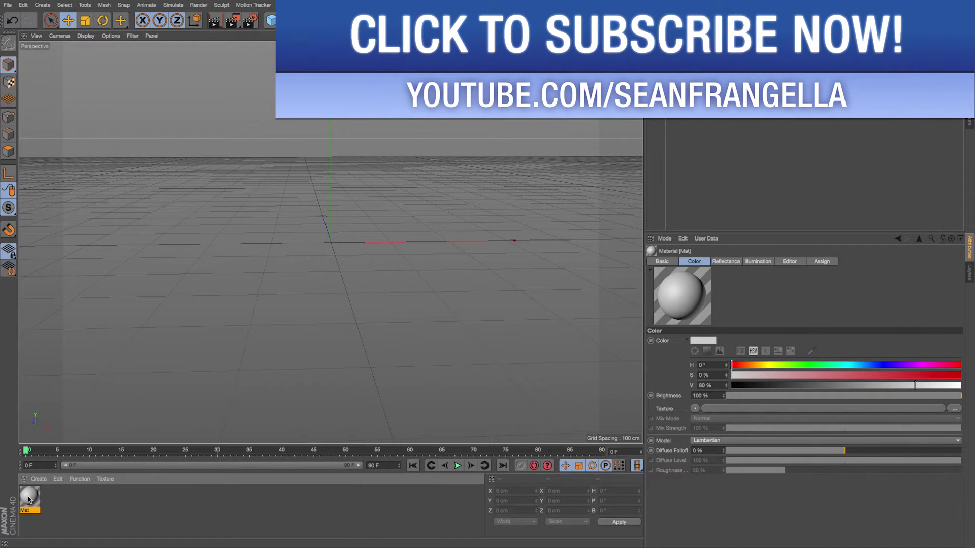
double_click(29, 500)
drag(238, 72, 242, 64)
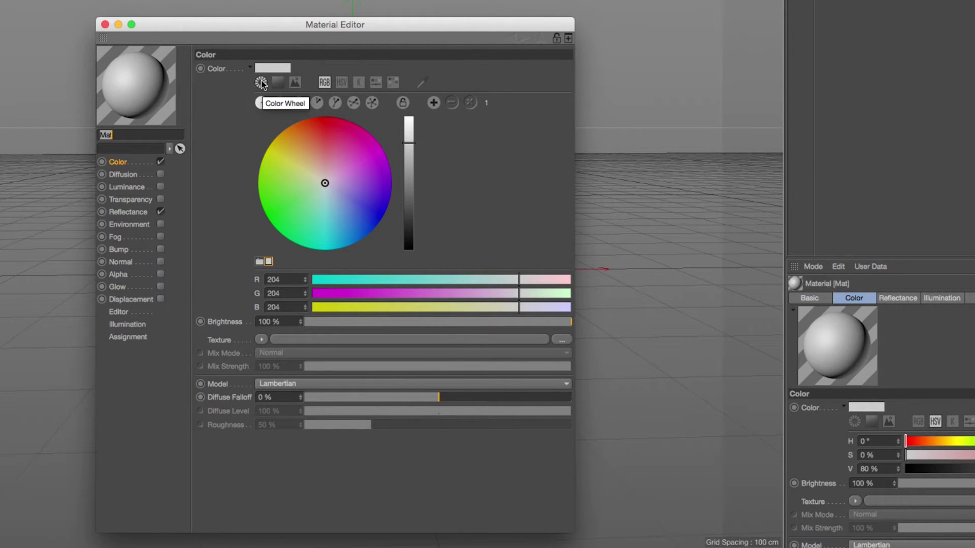
Try greens in wheel, spectrum and picture modes, then set light green R 166, G 224, B 127
mouse_move(356, 145)
mouse_down()
mouse_move(320, 197)
mouse_move(279, 153)
mouse_move(374, 157)
mouse_move(311, 218)
mouse_up()
mouse_move(408, 143)
mouse_down()
mouse_move(412, 195)
mouse_move(412, 166)
mouse_move(429, 146)
mouse_up()
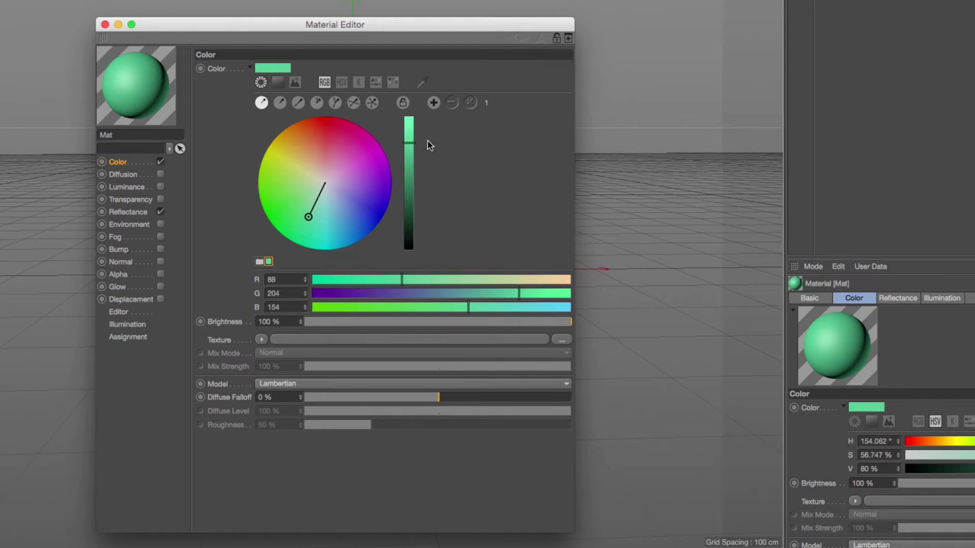
click(278, 82)
mouse_move(333, 124)
mouse_down()
mouse_move(325, 168)
mouse_move(333, 135)
mouse_move(332, 196)
mouse_move(388, 103)
mouse_move(387, 115)
mouse_up()
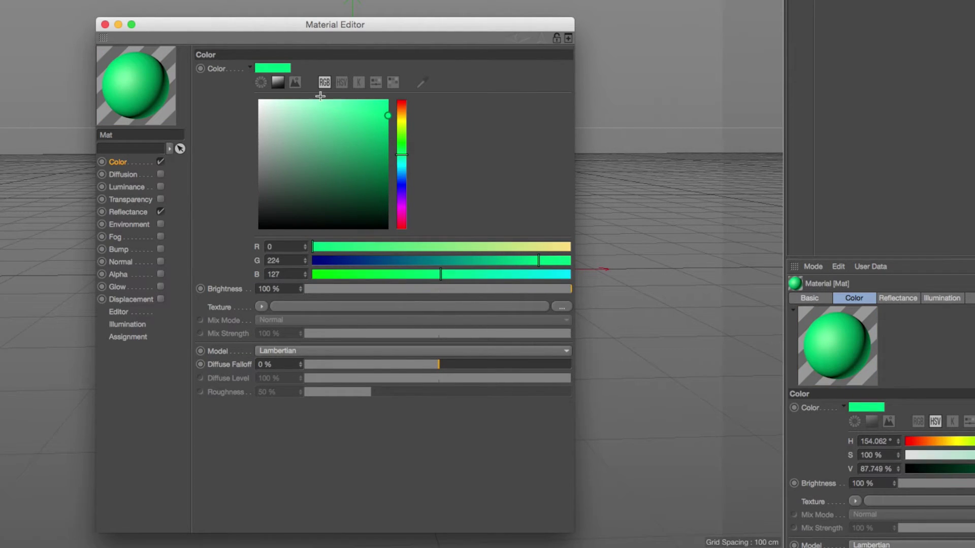
click(294, 83)
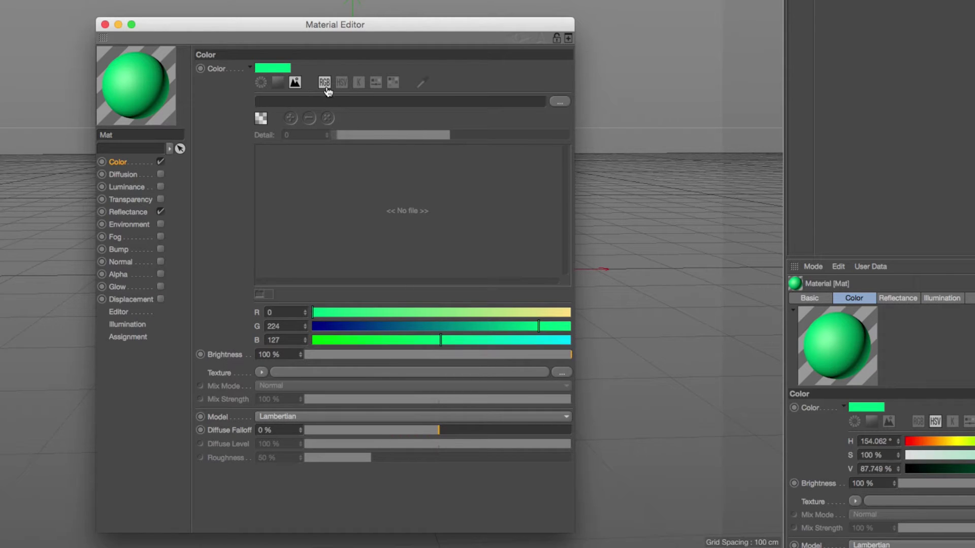
click(261, 83)
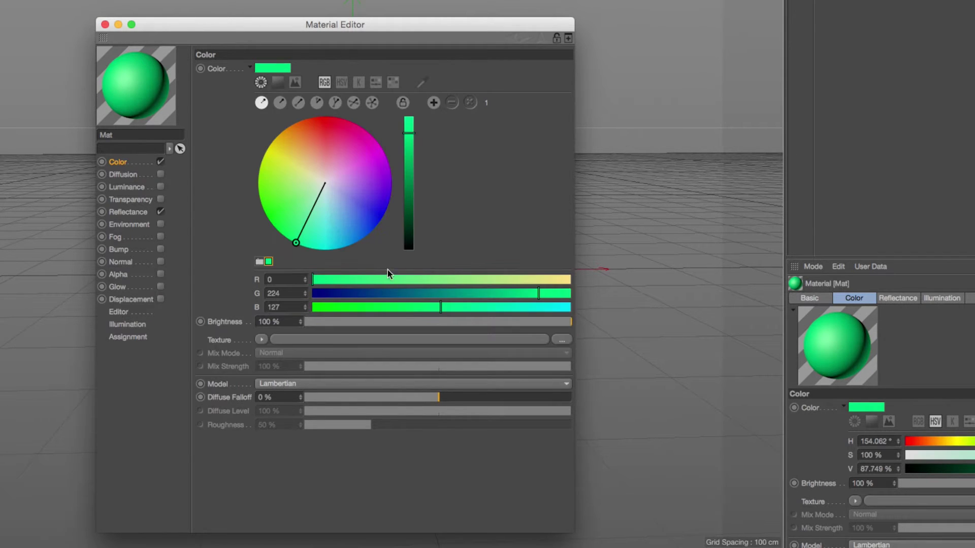
drag(357, 280, 479, 279)
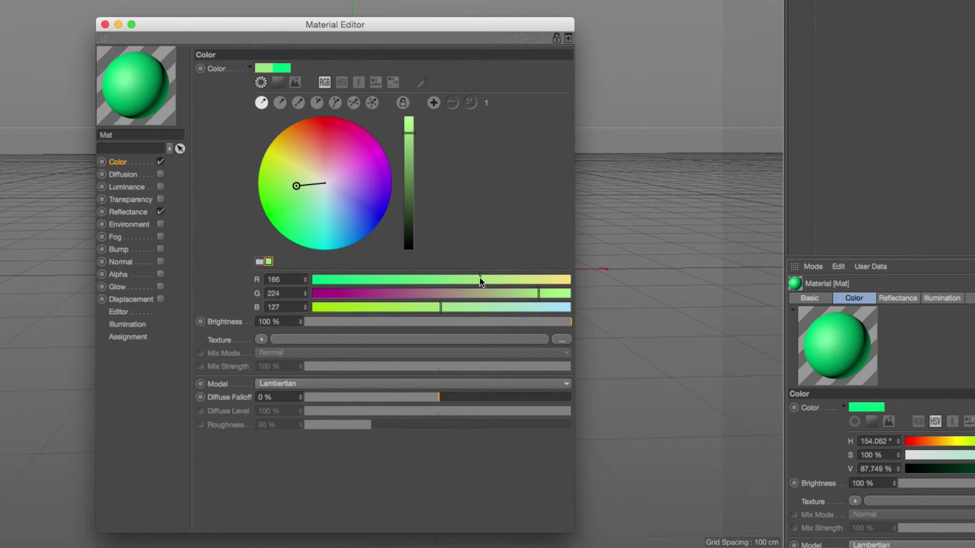
Shift the colour to cyan at hue 193° in HSV, then warm it toward orange in temperature mode
click(341, 83)
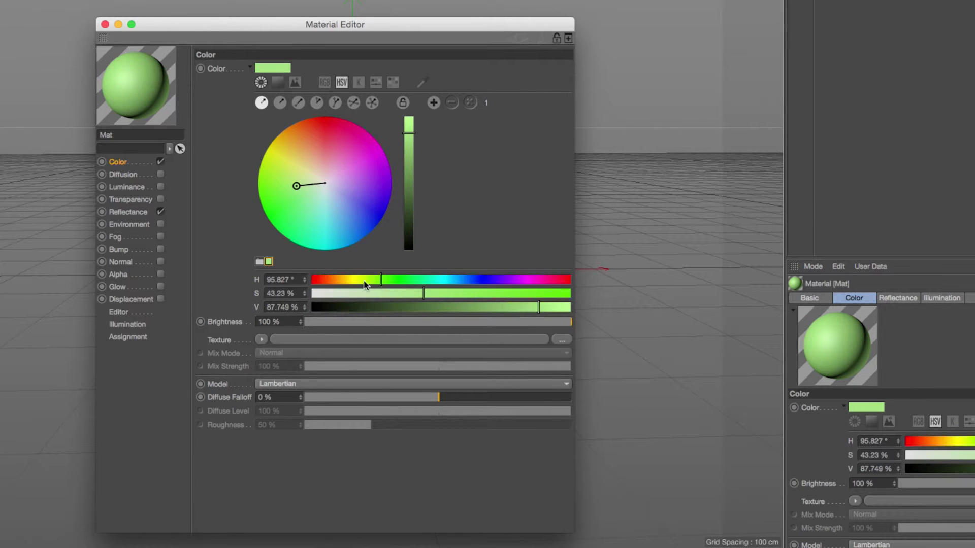
drag(381, 280, 486, 284)
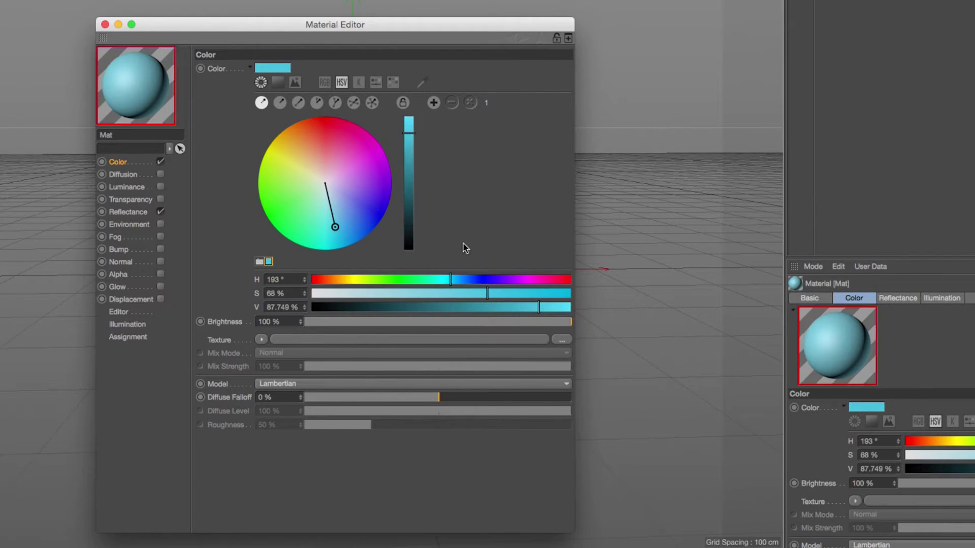
click(358, 81)
mouse_move(357, 284)
mouse_down()
mouse_move(557, 280)
mouse_move(313, 279)
mouse_up()
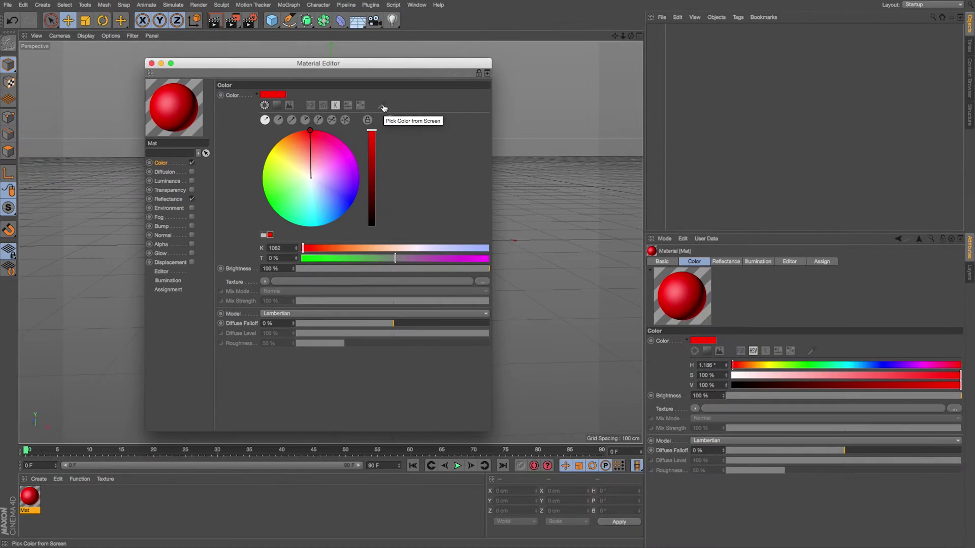
Sample colours from the screen, adjust tint, and settle on pale pink (H 356.727°, S 18.411%)
click(425, 84)
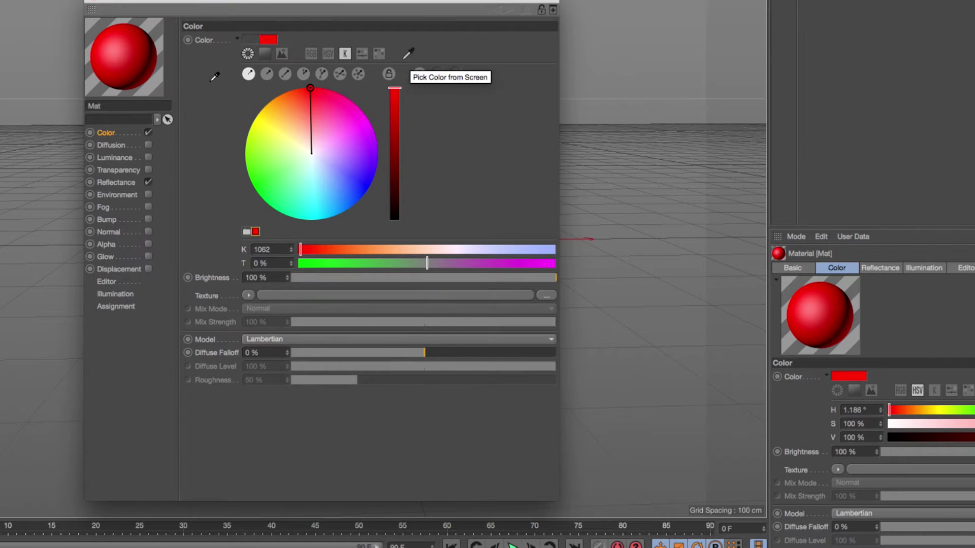
click(139, 32)
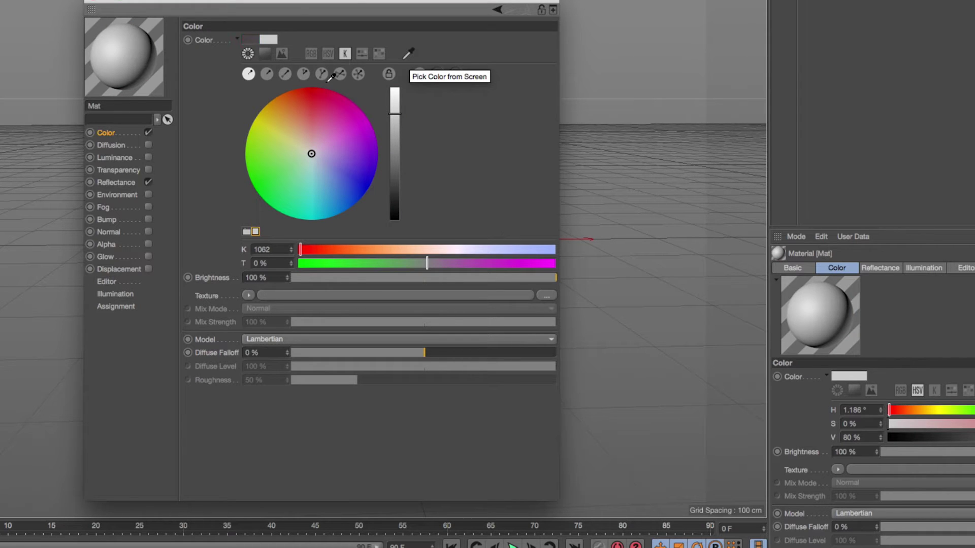
click(319, 89)
drag(427, 263, 457, 265)
mouse_move(312, 86)
mouse_down()
mouse_move(347, 167)
mouse_move(279, 135)
mouse_move(320, 125)
mouse_move(360, 178)
mouse_move(307, 103)
mouse_move(312, 142)
mouse_up()
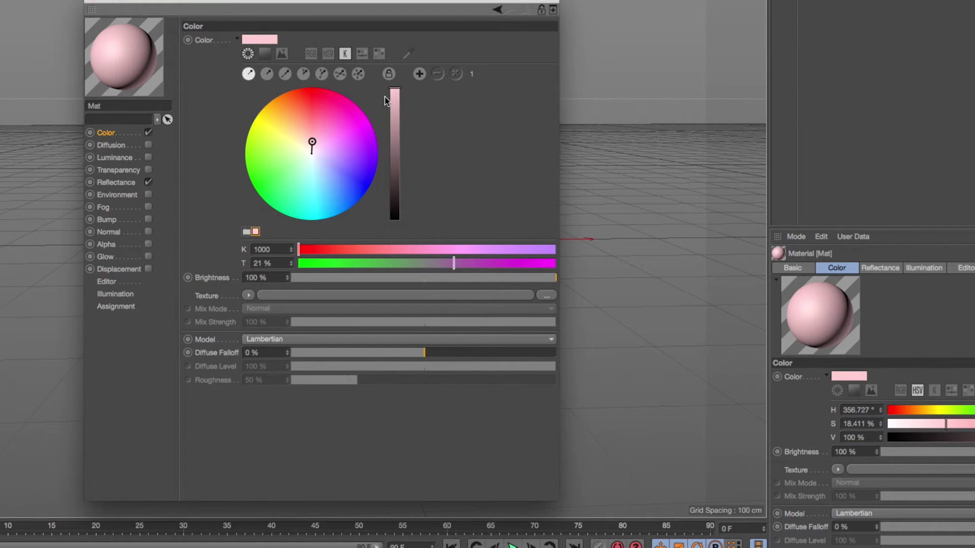
Cycle through complementary, triad and Tetrad harmonies, shifting the palette toward pink
click(266, 75)
click(282, 74)
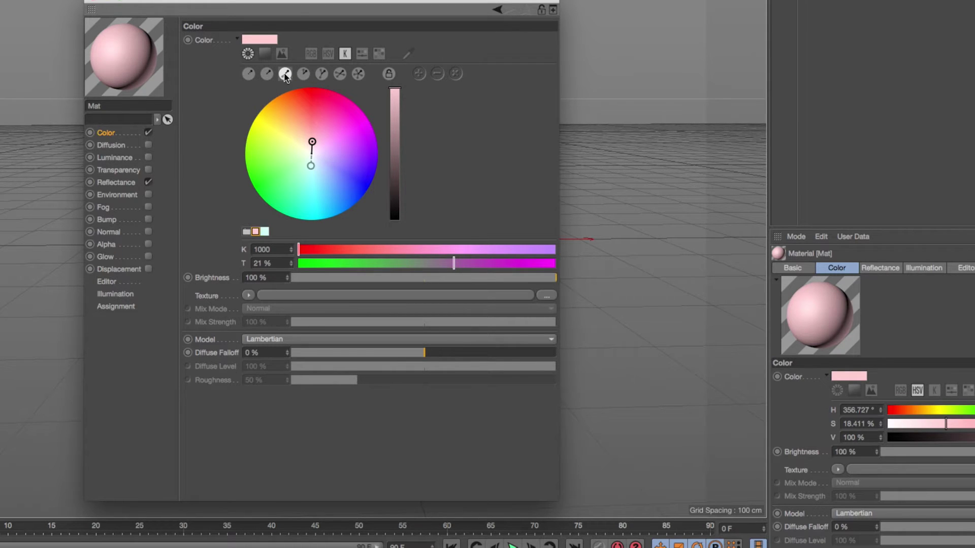
mouse_move(309, 138)
mouse_down()
mouse_move(352, 131)
mouse_move(312, 175)
mouse_move(313, 196)
mouse_move(363, 140)
mouse_move(346, 172)
mouse_move(324, 168)
mouse_move(327, 182)
mouse_up()
click(303, 73)
click(322, 73)
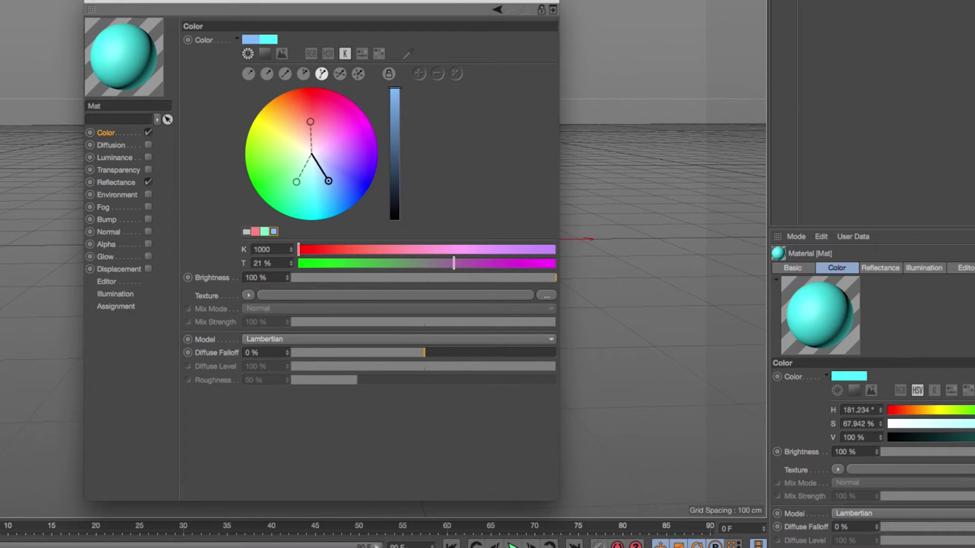
click(340, 74)
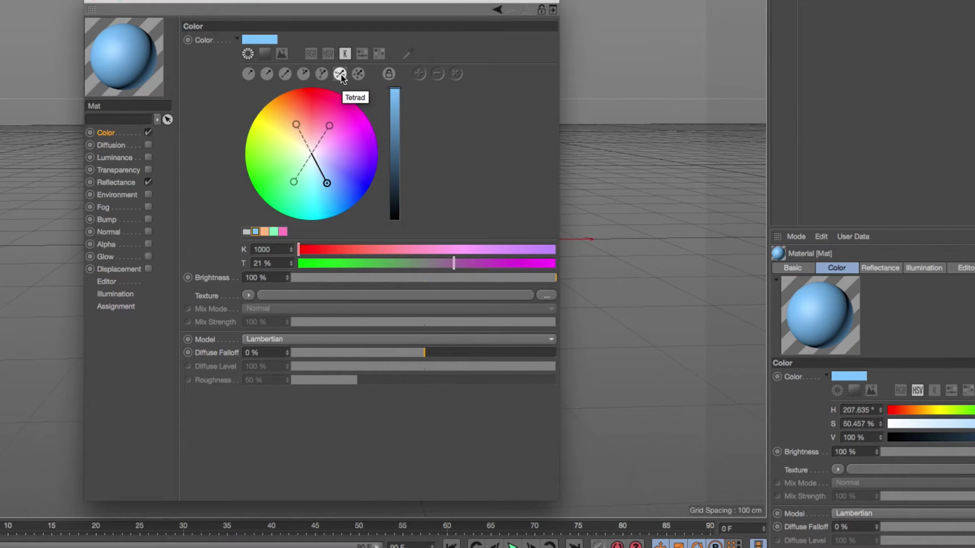
mouse_move(327, 182)
mouse_down()
mouse_move(323, 155)
mouse_move(340, 125)
mouse_move(322, 137)
mouse_move(339, 126)
mouse_move(333, 132)
mouse_move(333, 116)
mouse_move(300, 110)
mouse_move(288, 131)
mouse_up()
Move the main colour to magenta and brighten it to RGB 196, 47, 170
click(358, 74)
click(338, 74)
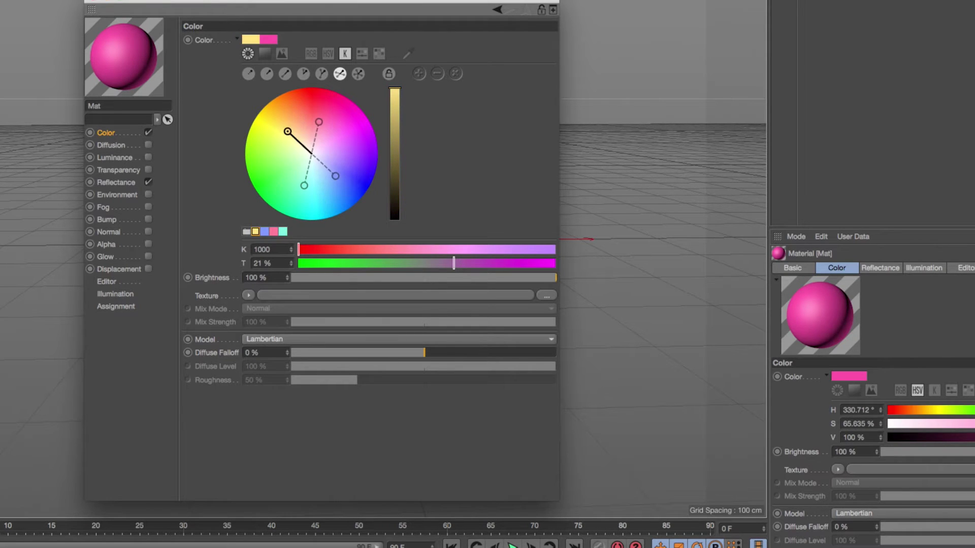
drag(394, 119, 394, 147)
click(311, 53)
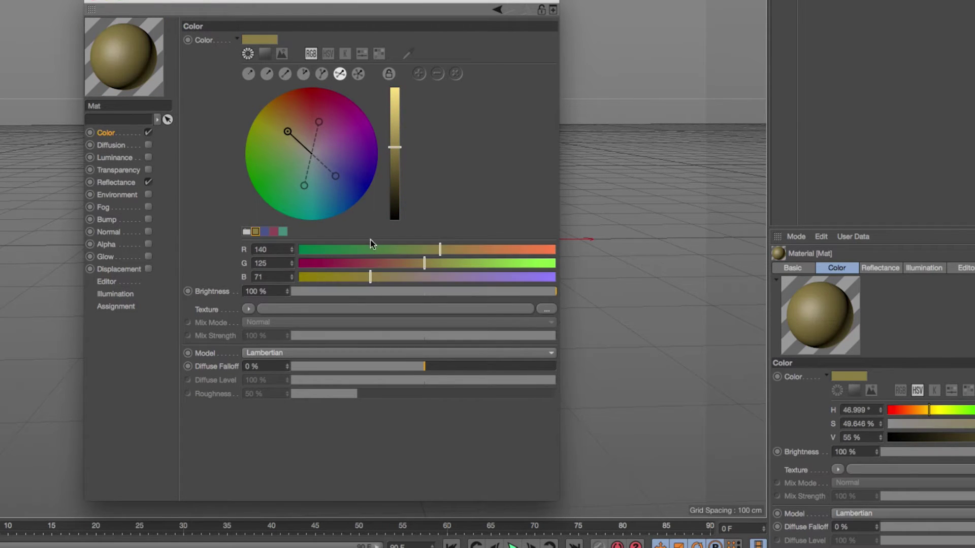
mouse_move(288, 132)
mouse_down()
mouse_move(350, 131)
mouse_move(339, 116)
mouse_up()
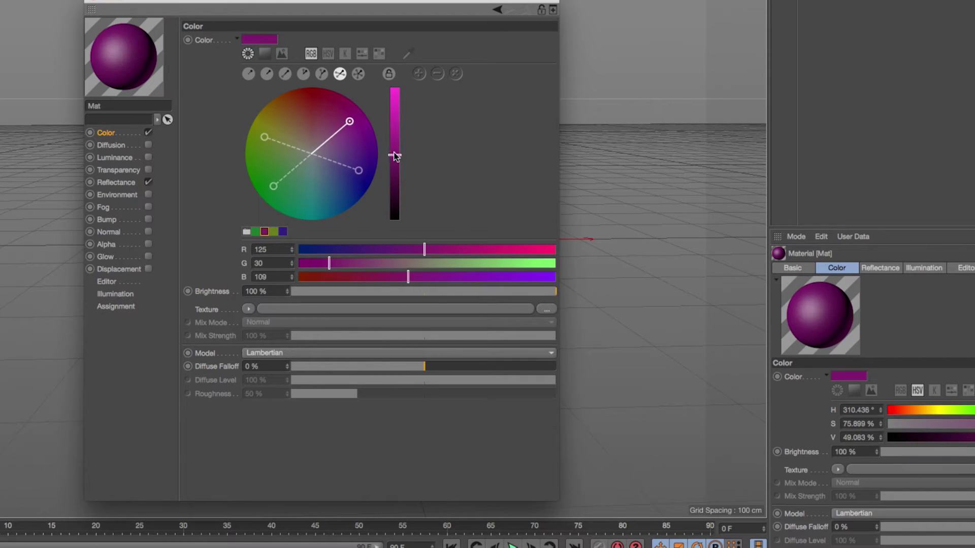
drag(394, 155, 395, 118)
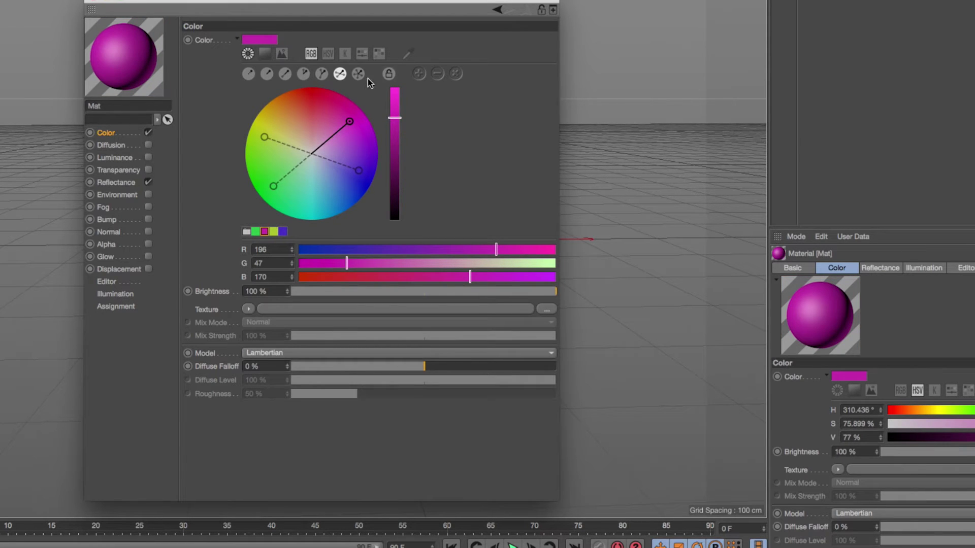
Switch to the custom harmony mode and reduce the palette to a single red colour
click(248, 74)
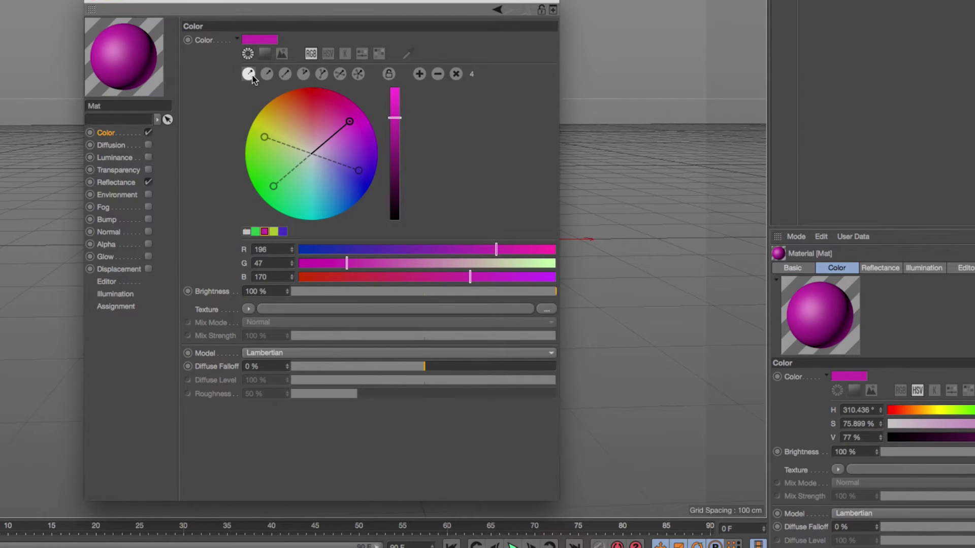
click(317, 109)
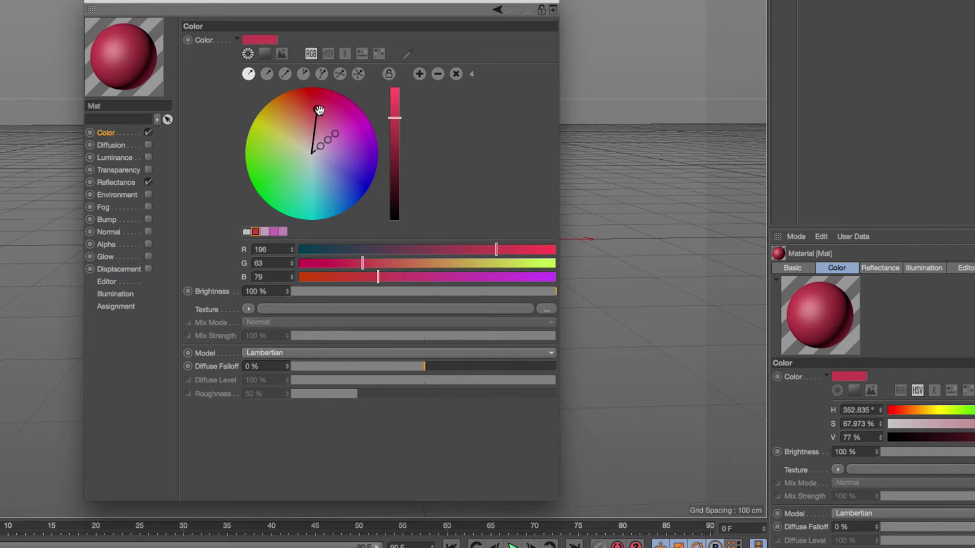
mouse_move(317, 109)
mouse_down()
mouse_move(348, 153)
mouse_move(345, 130)
mouse_move(336, 183)
mouse_up()
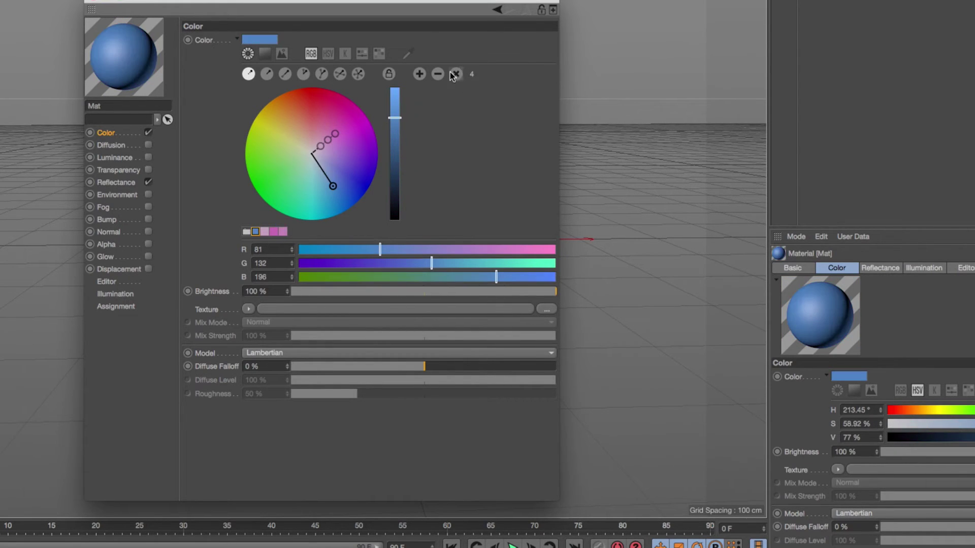
click(456, 74)
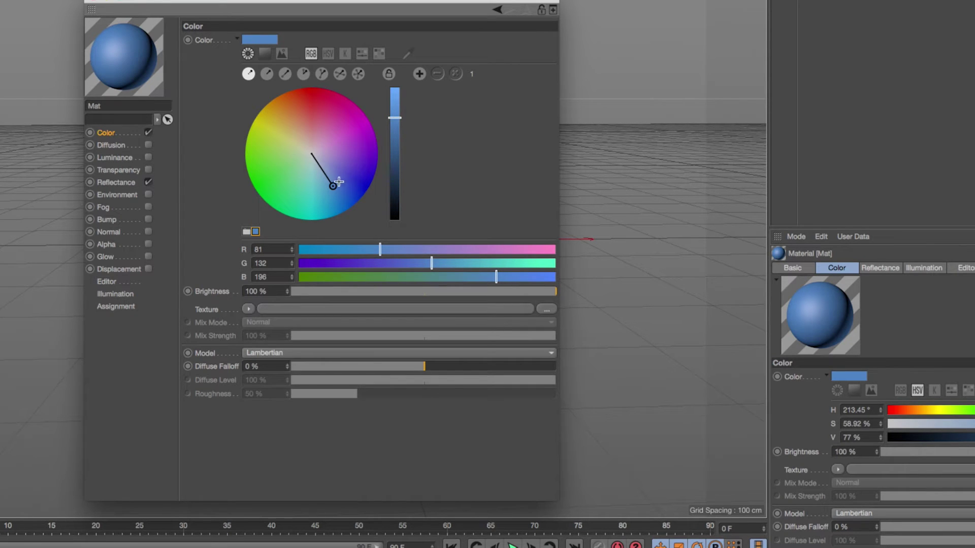
mouse_move(339, 182)
mouse_down()
mouse_move(342, 154)
mouse_move(320, 124)
mouse_move(351, 150)
mouse_move(310, 97)
mouse_move(319, 89)
mouse_up()
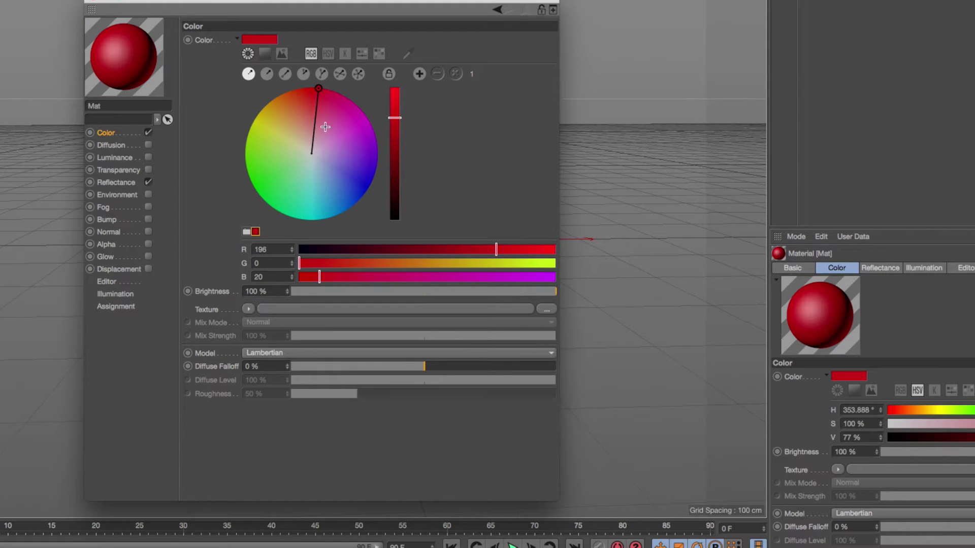
Add pink, orange and cyan colours to the palette and set Mat back to red
click(419, 74)
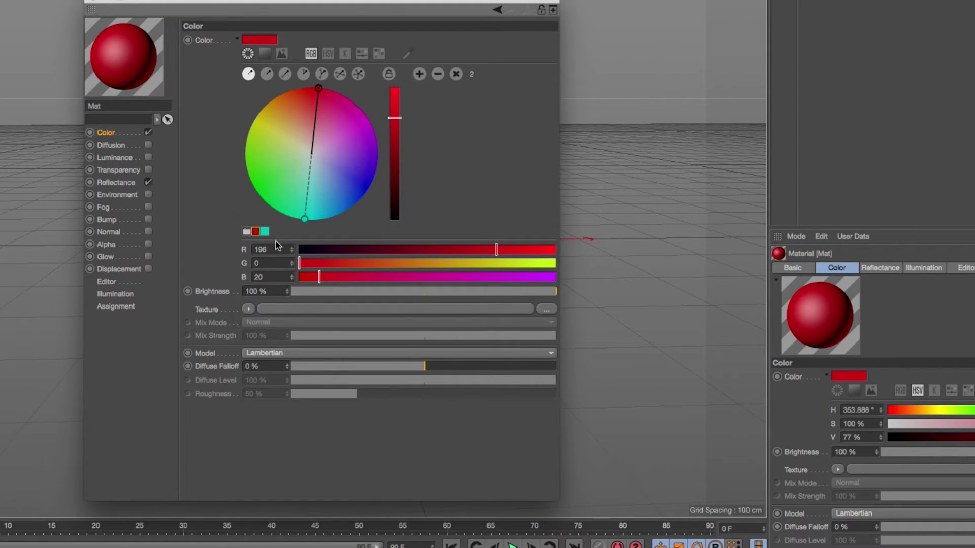
mouse_move(304, 218)
mouse_down()
mouse_move(349, 168)
mouse_move(317, 199)
mouse_move(309, 107)
mouse_move(311, 123)
mouse_up()
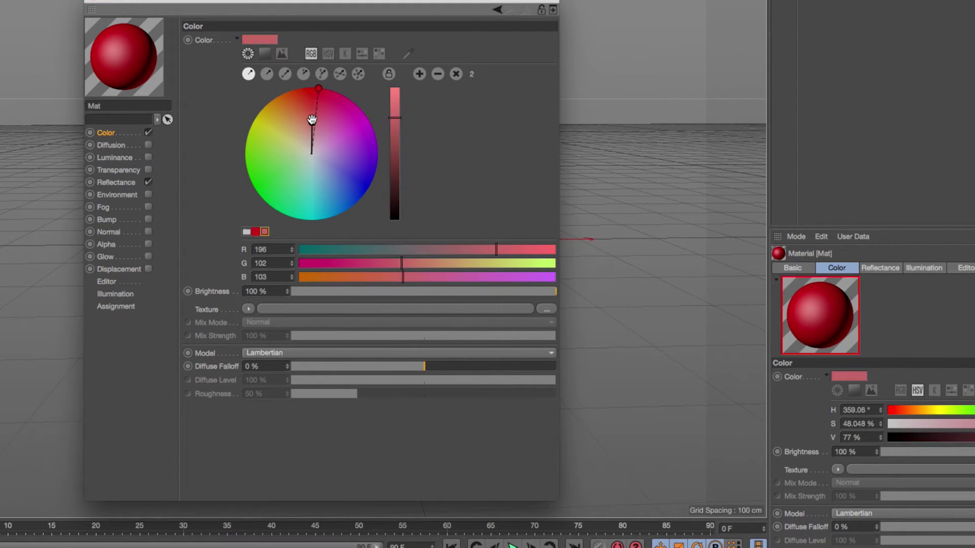
click(420, 74)
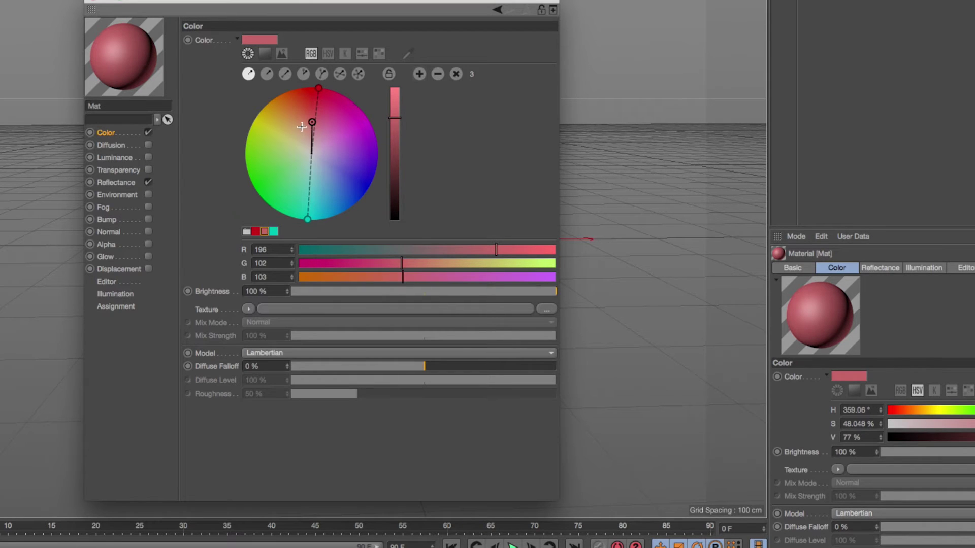
mouse_move(312, 221)
mouse_down()
mouse_move(269, 163)
mouse_move(285, 100)
mouse_up()
mouse_move(394, 118)
mouse_down()
mouse_move(401, 97)
mouse_move(401, 143)
mouse_move(401, 103)
mouse_up()
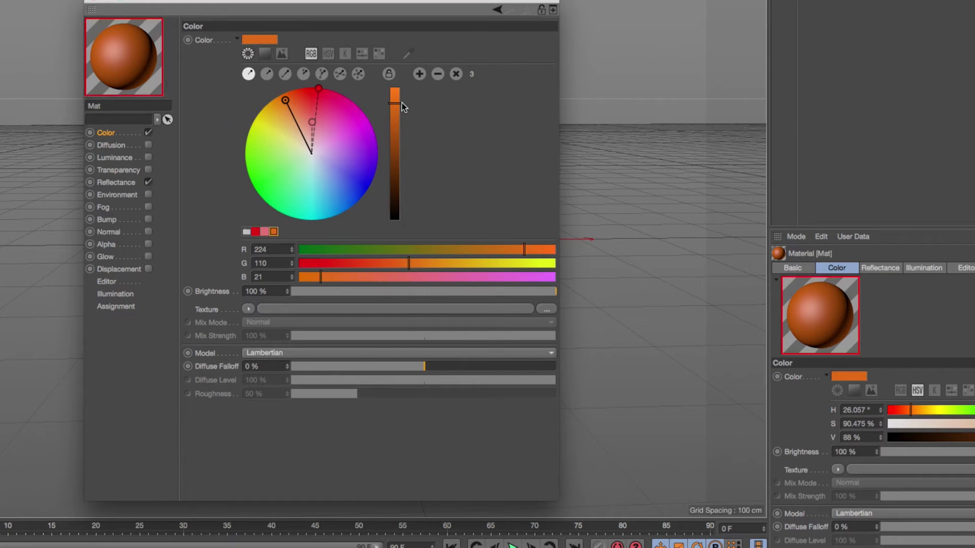
click(420, 75)
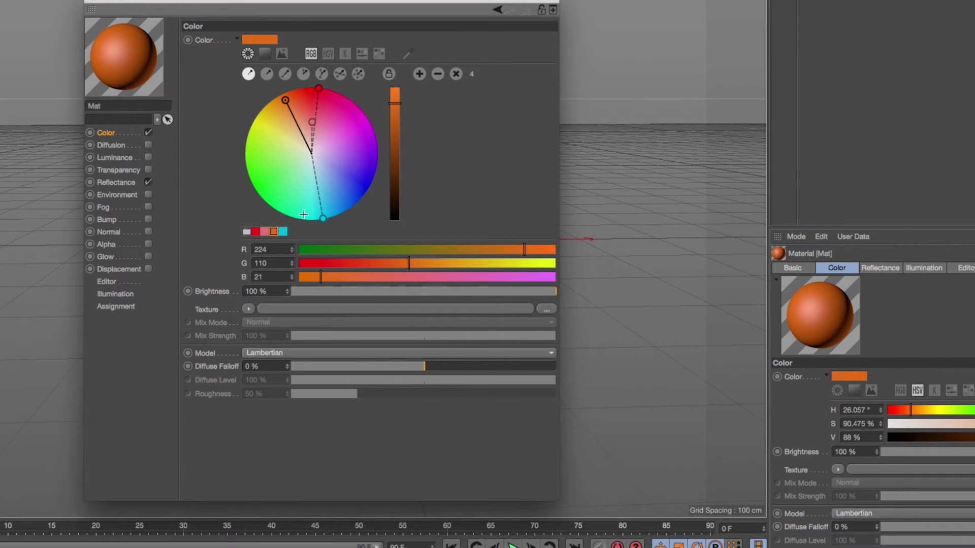
drag(325, 218, 312, 229)
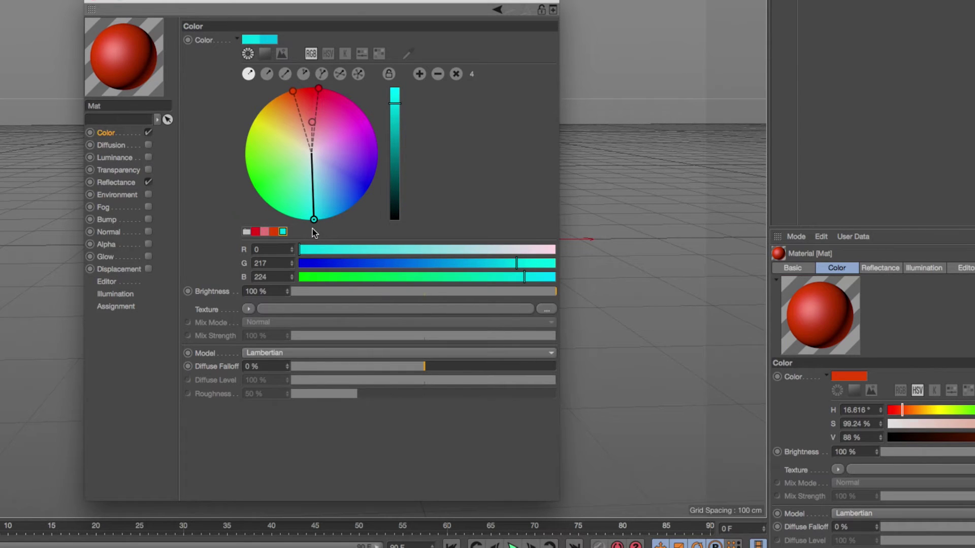
click(255, 232)
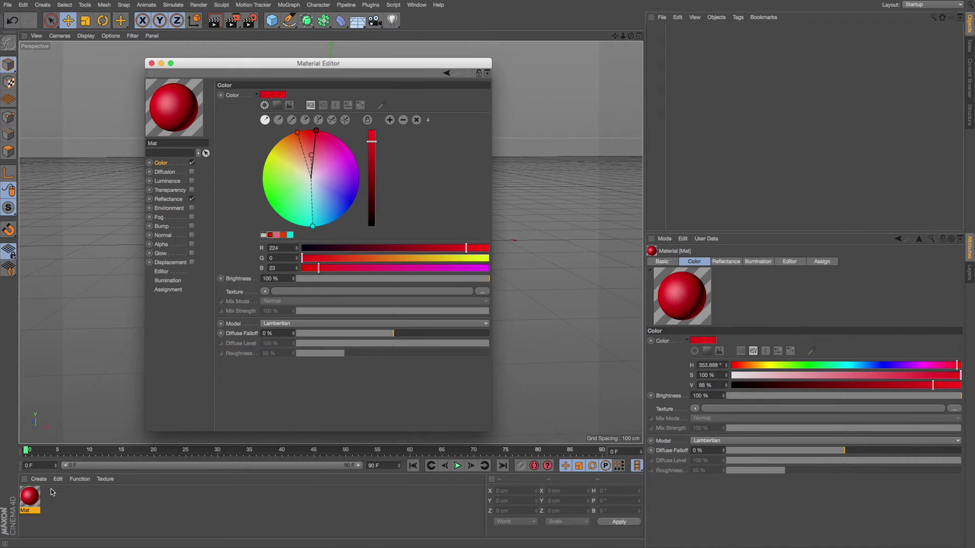
click(52, 501)
Create material Mat.1 and colour it cyan (R 0, G 197, B 204) from the palette
double_click(52, 502)
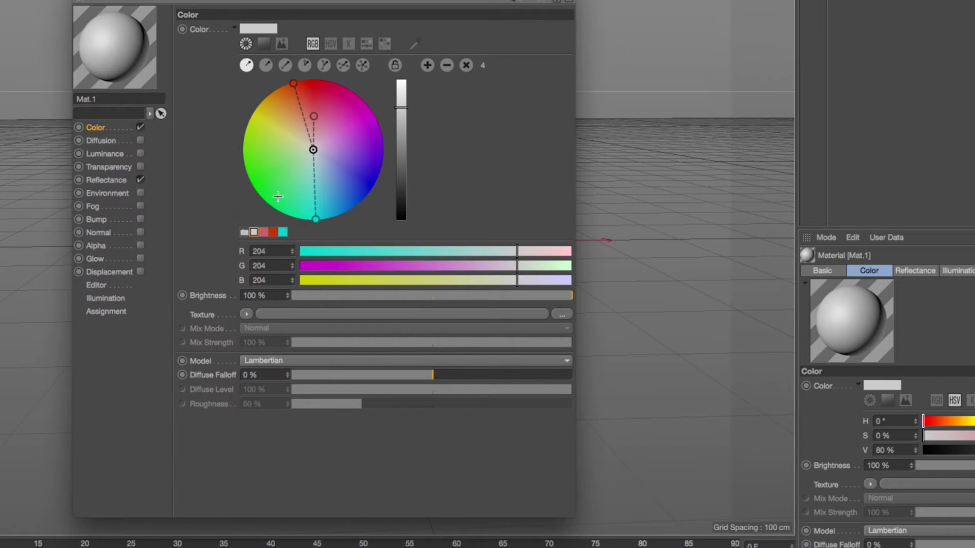
click(265, 232)
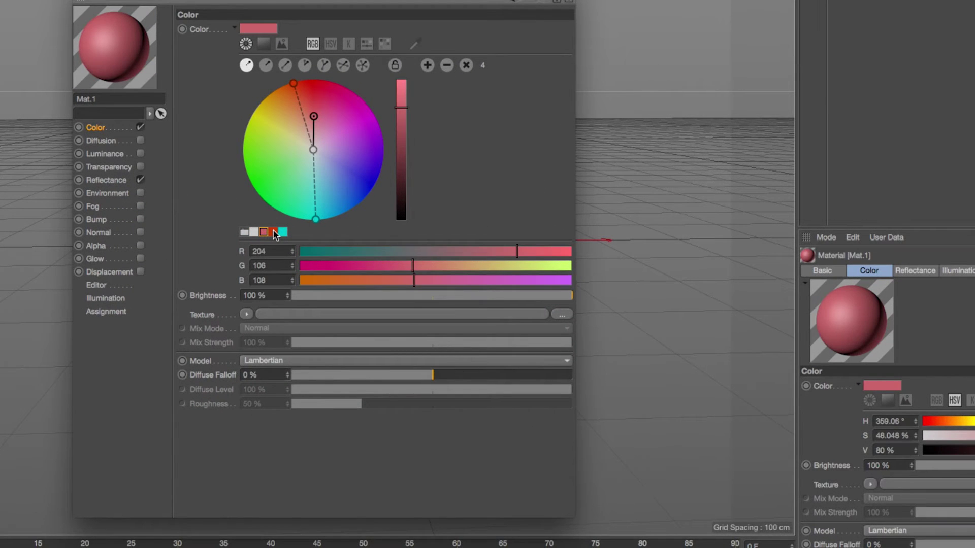
click(273, 232)
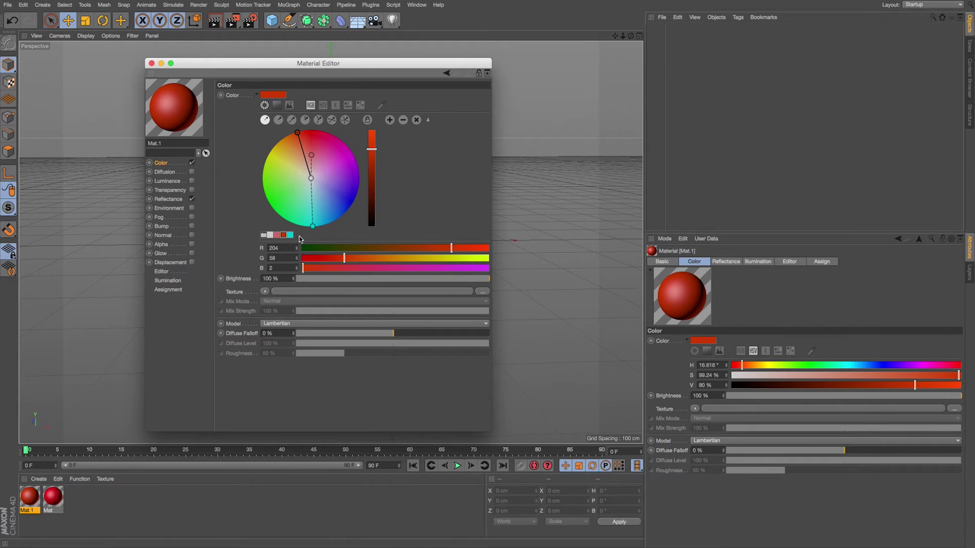
click(291, 236)
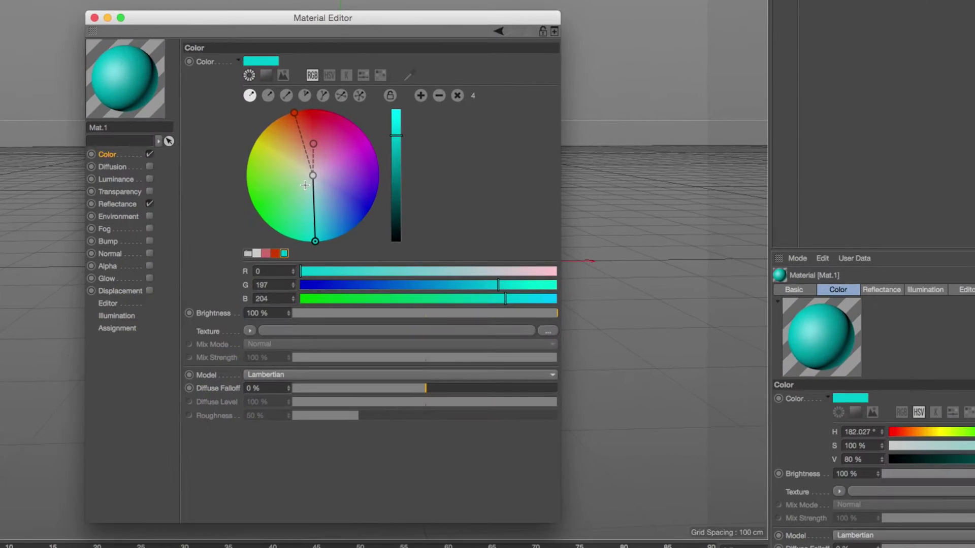
Show the swatch presets, switch to Color from Picture mode and browse for an image
click(360, 105)
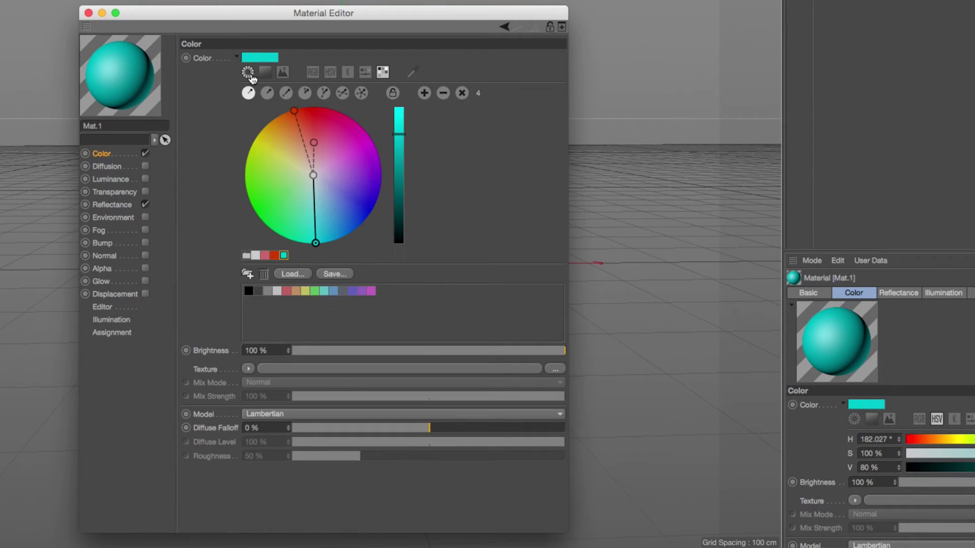
click(283, 73)
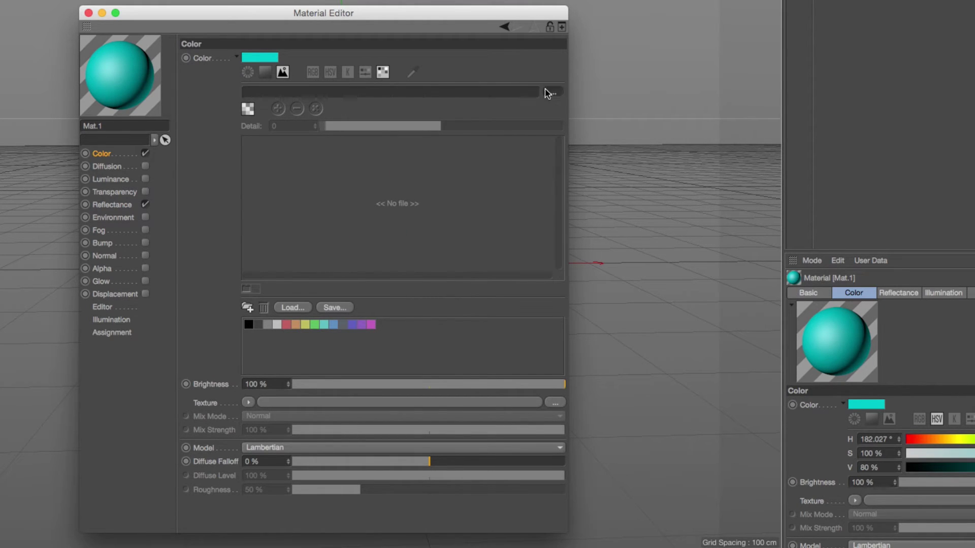
click(552, 92)
Preview the VegasPinballMuseum photos and open the flipper photo 8.jpg for sampling
click(89, 35)
key(Down)
key(Down)
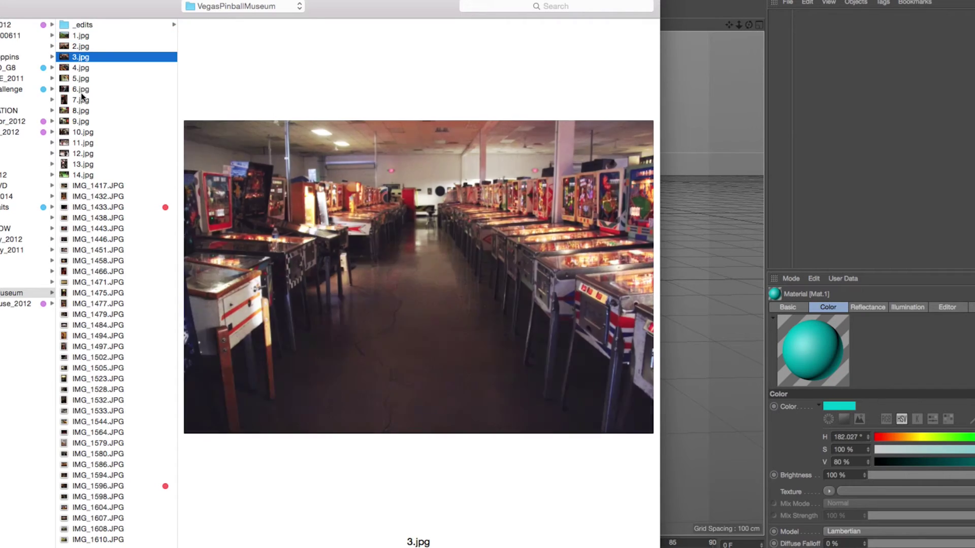
click(81, 92)
click(86, 100)
click(92, 110)
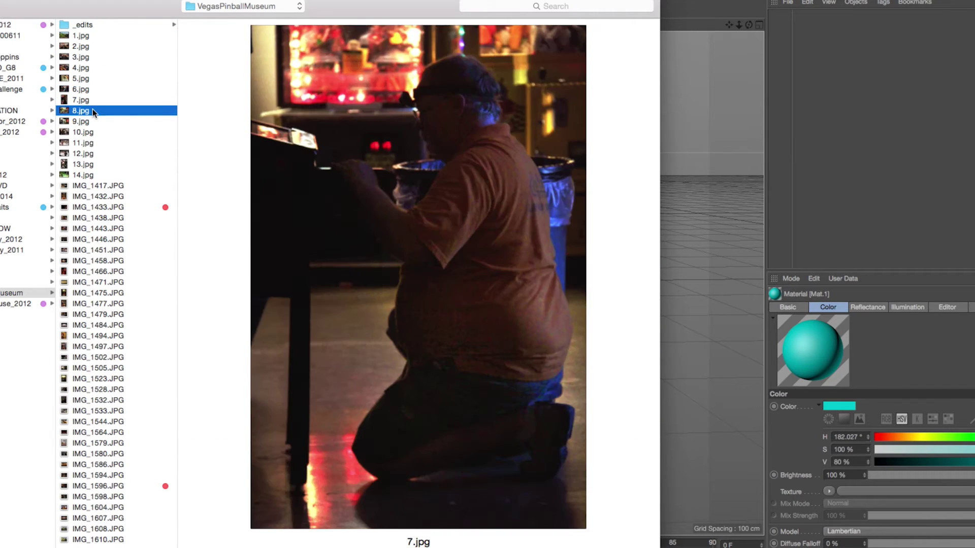
click(94, 119)
click(94, 110)
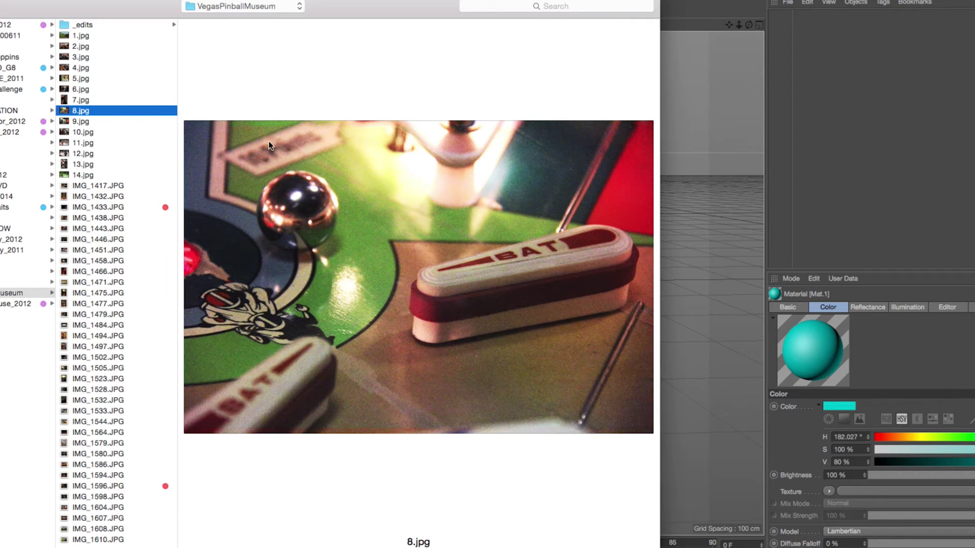
key(Return)
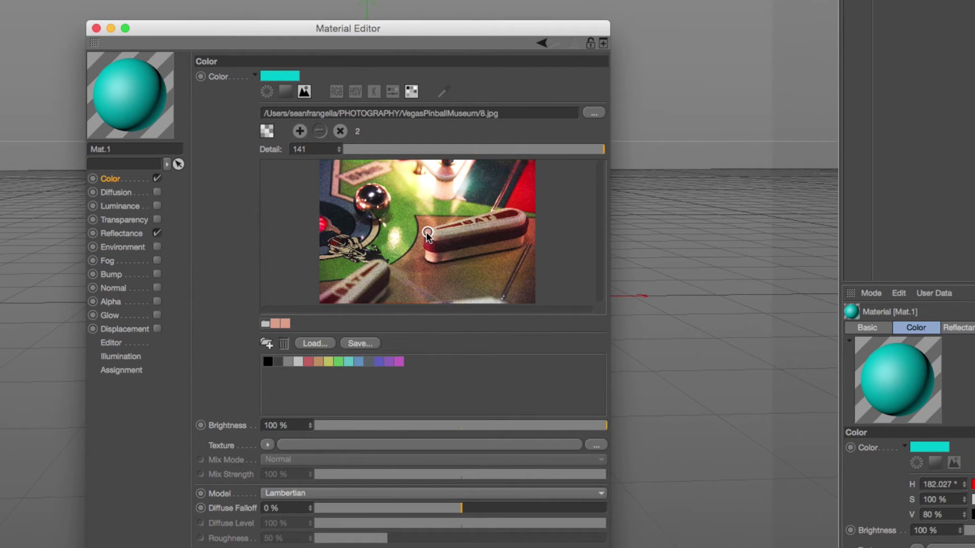
Sample red flipper, green playfield and dark blue corner colours from 8.jpg, leaving Mat.1 dark blue
drag(427, 234, 378, 194)
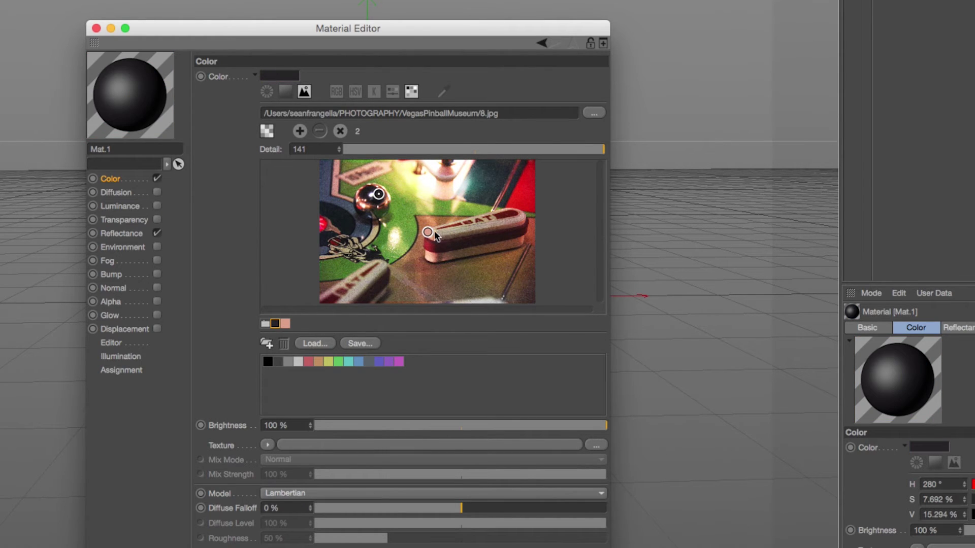
click(432, 246)
drag(432, 247, 433, 246)
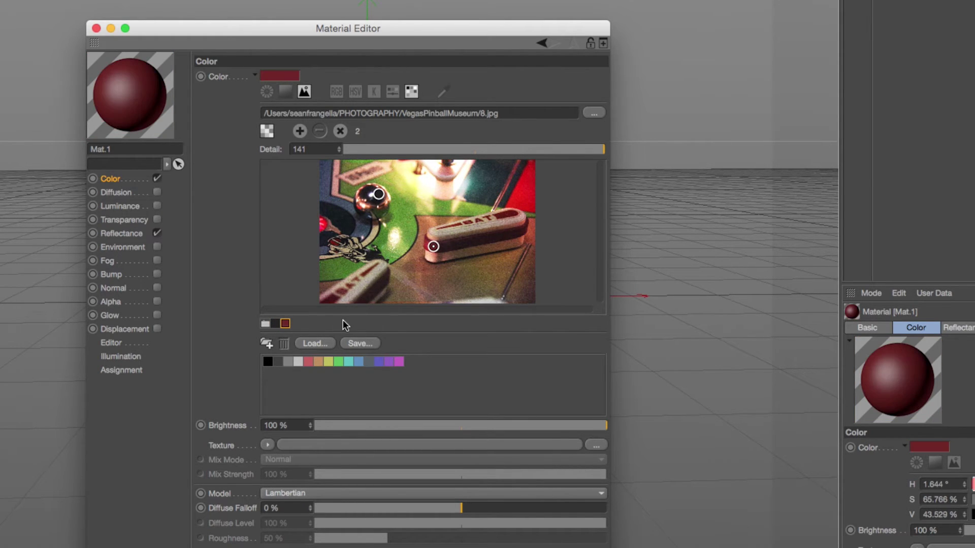
drag(425, 231, 435, 203)
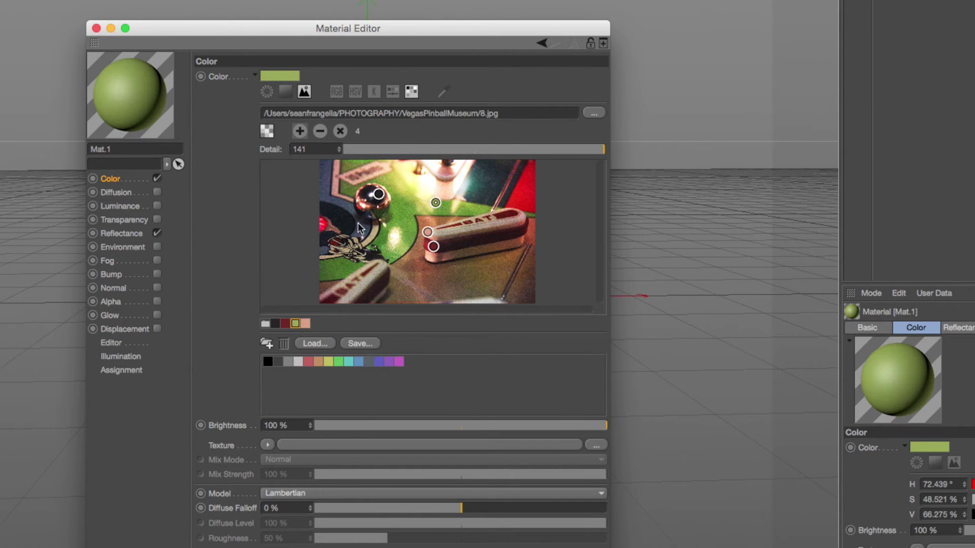
drag(435, 233, 327, 185)
Save the four sampled colours as a swatch group named 'Pinball', then create material Mat.2
click(349, 341)
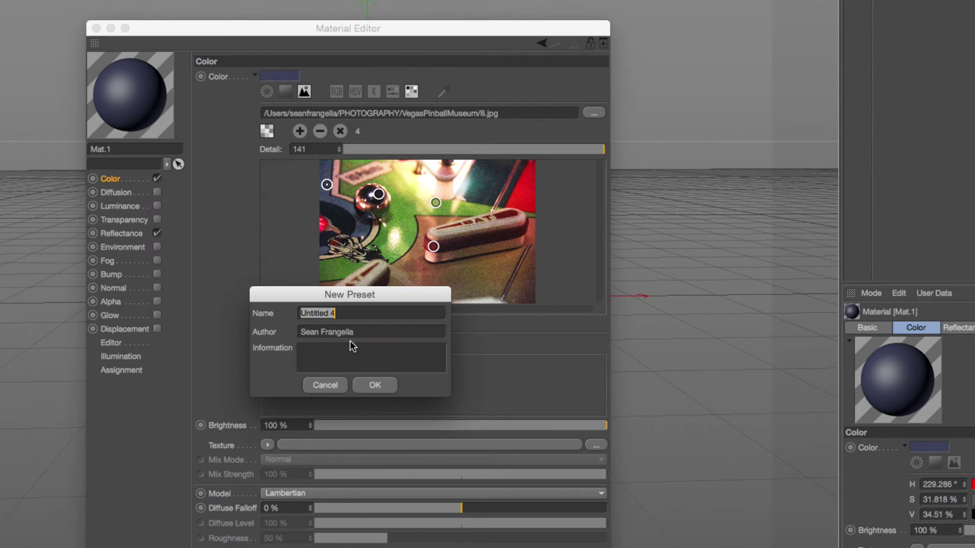
text(PinBall Colors)
click(354, 388)
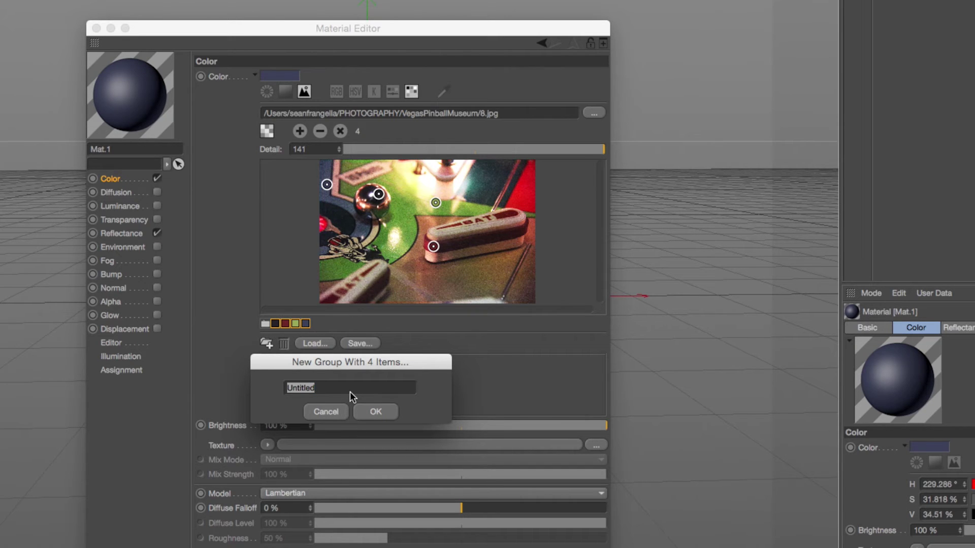
text(Pinball)
key(Return)
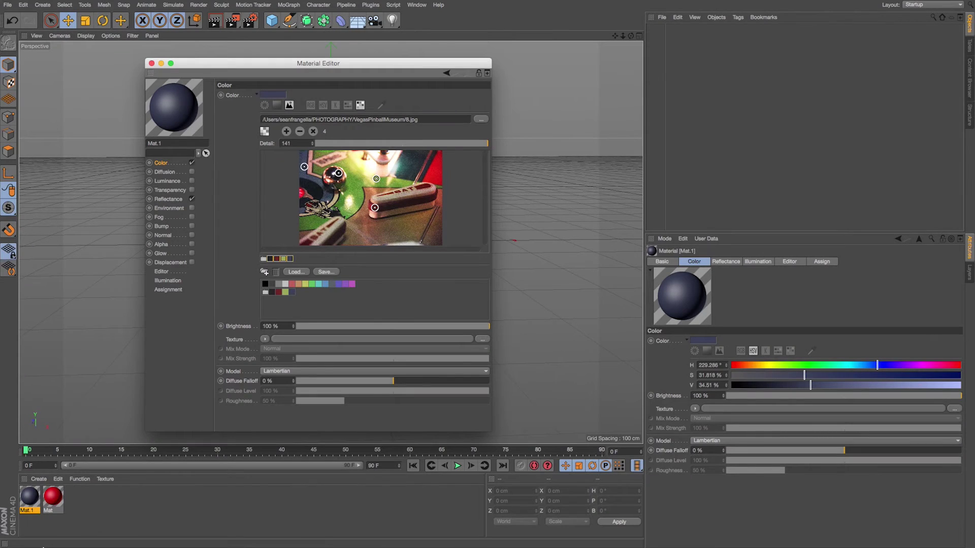
double_click(71, 500)
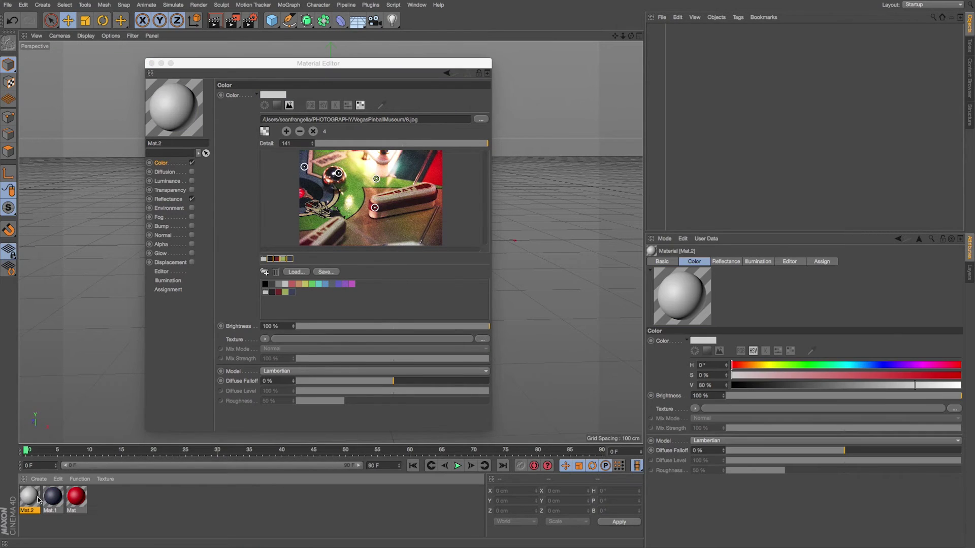
Start Mat.2 from the saved dark blue swatch and adjust it on the wheel to light lavender (H 262.9°, S 47%, V 99%)
click(264, 106)
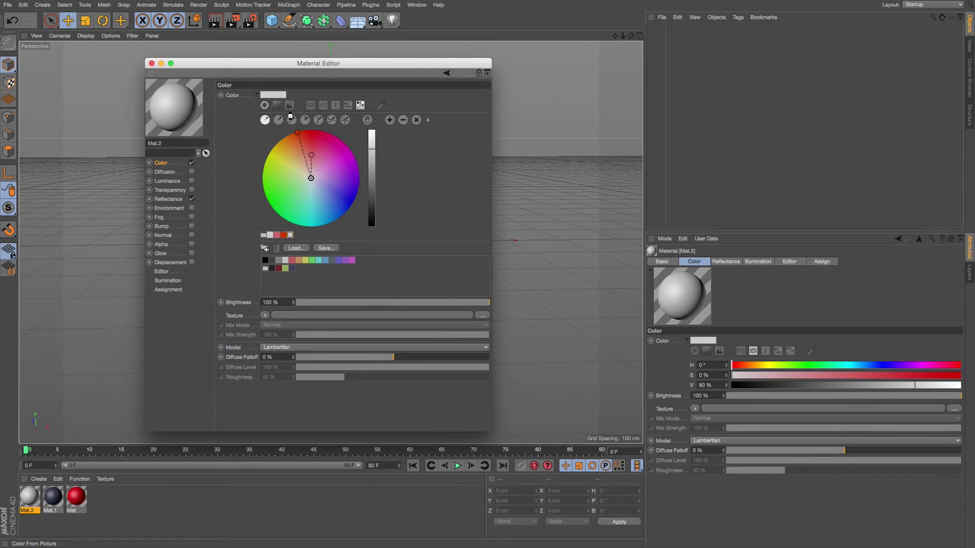
click(289, 105)
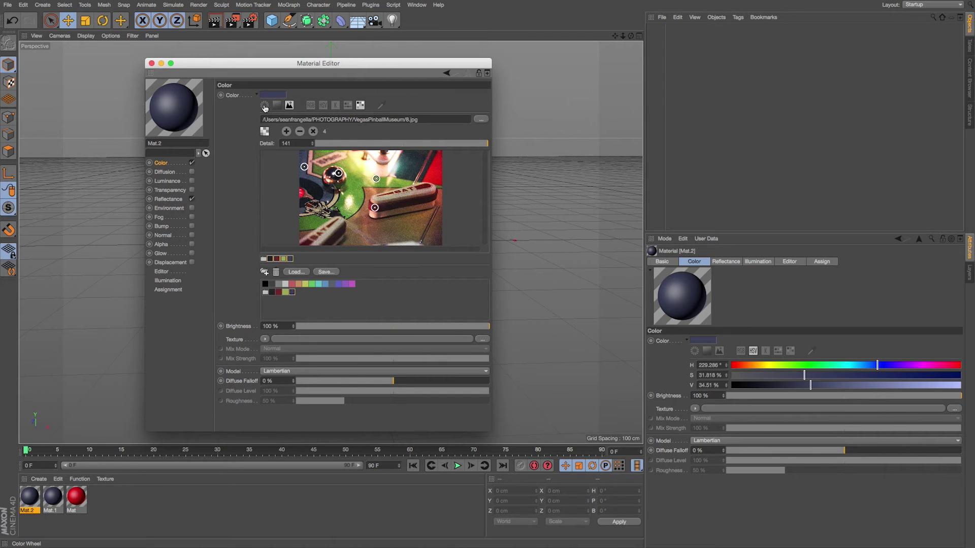
click(264, 106)
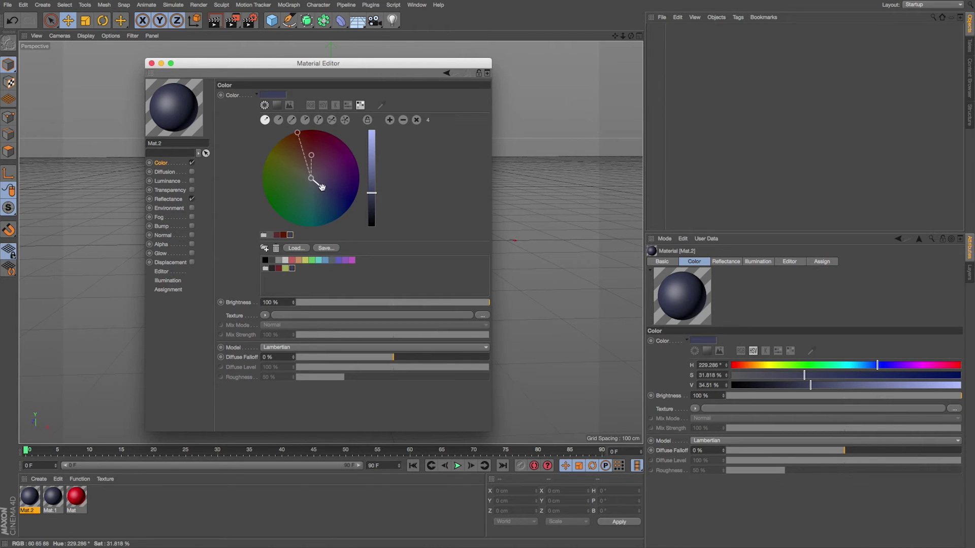
drag(323, 187, 346, 183)
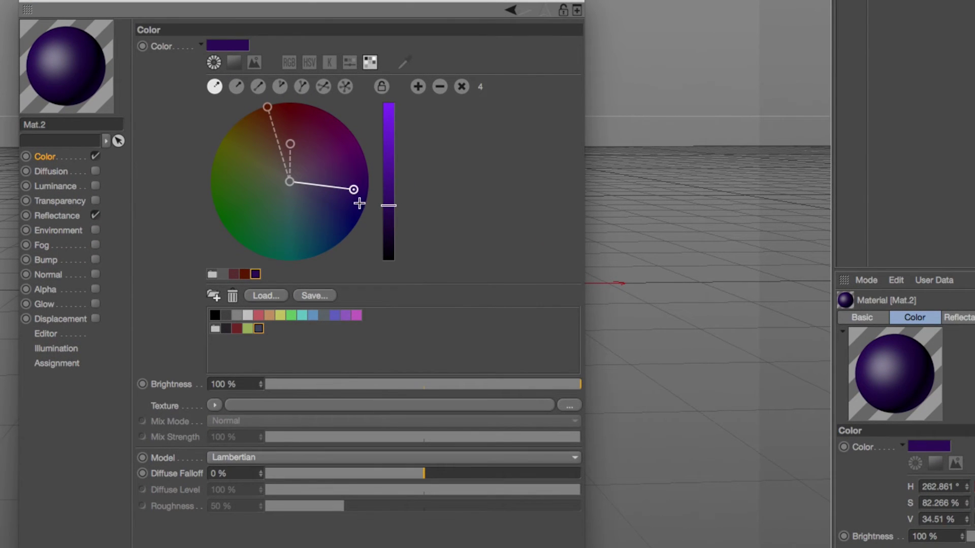
drag(360, 204, 393, 106)
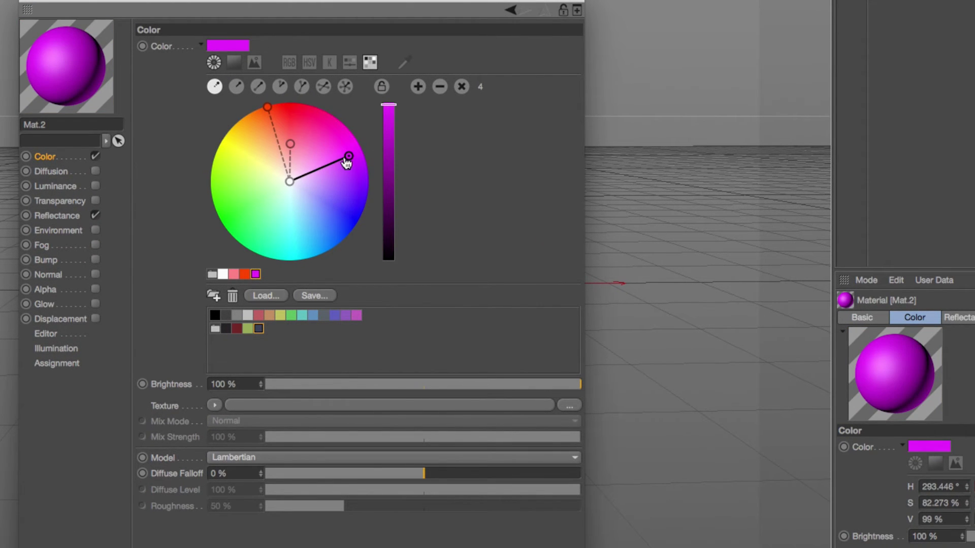
drag(346, 159, 327, 185)
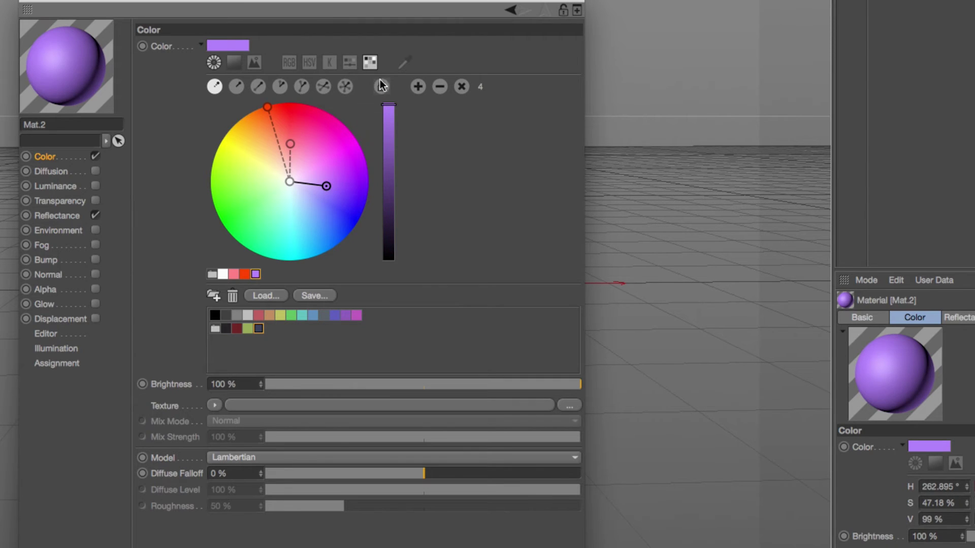
click(350, 63)
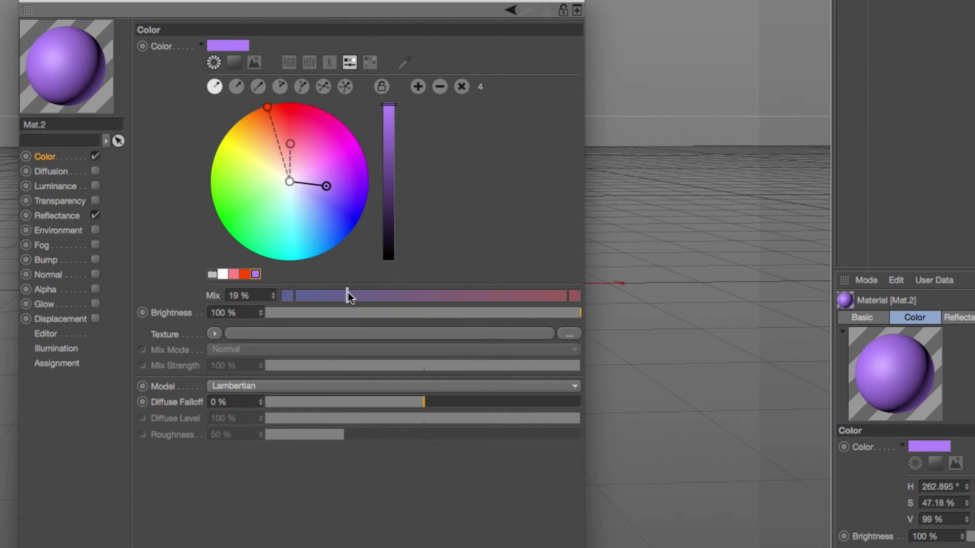
Mix Mat.2's colour at about 41% to muted purple (H 289.9°, S 23.4%, V 49%), cancelling the new preset
drag(348, 292, 406, 297)
click(370, 61)
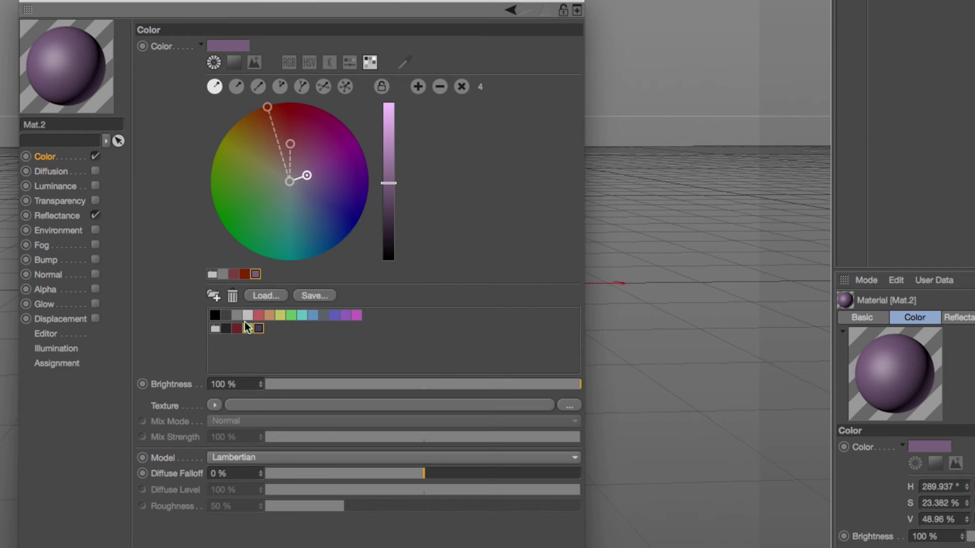
click(305, 297)
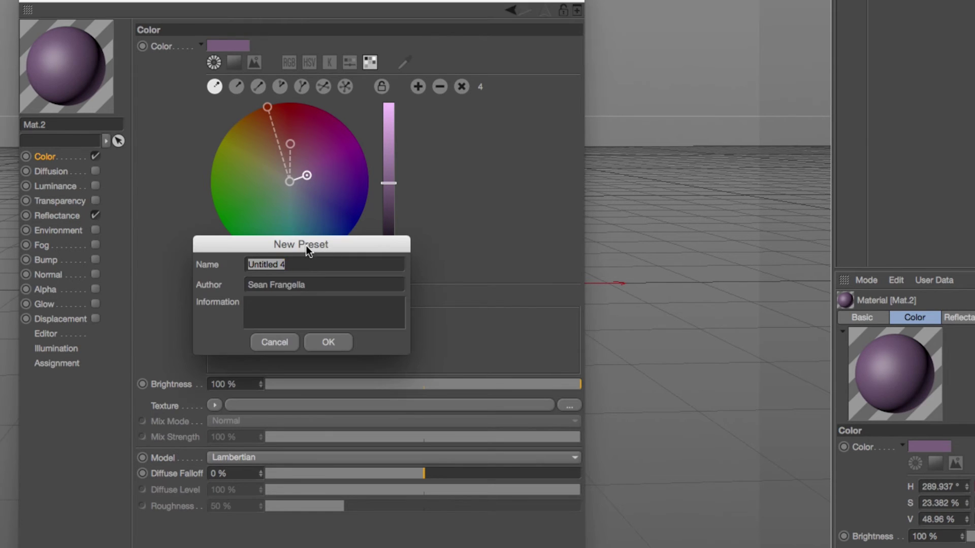
drag(306, 249, 349, 233)
click(318, 330)
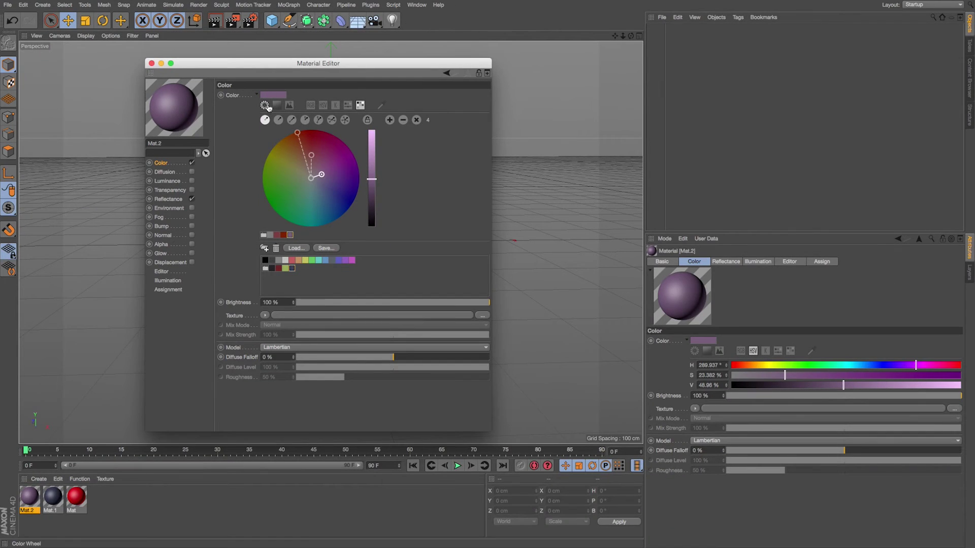
click(213, 62)
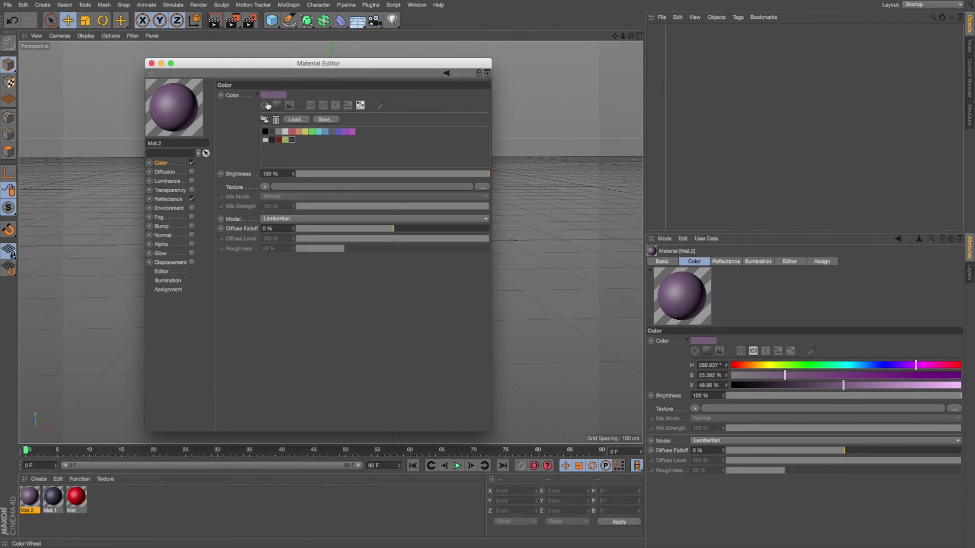
Pick a vivid pink-red for Mat.2 on the colour wheel (H 337.3°, S 100%, V 100%)
click(265, 105)
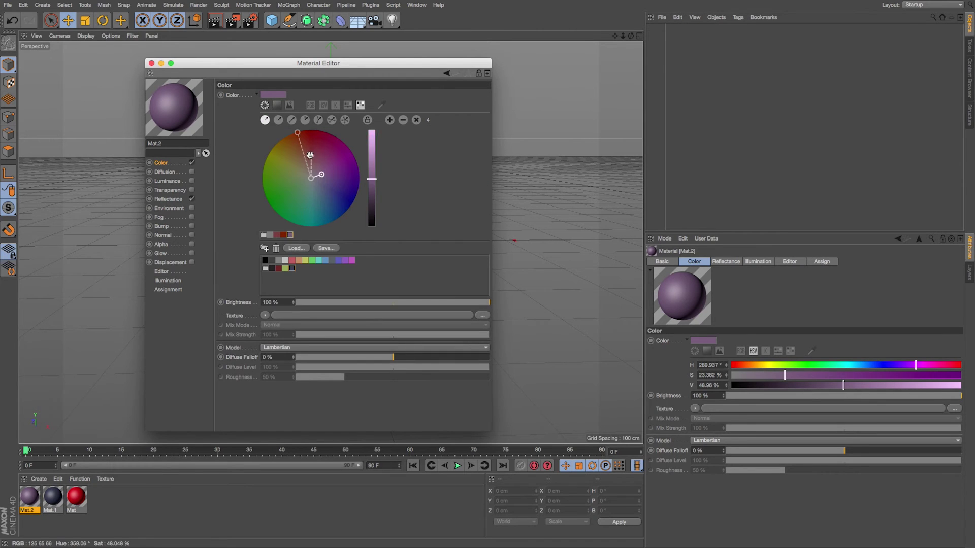
drag(348, 171, 329, 135)
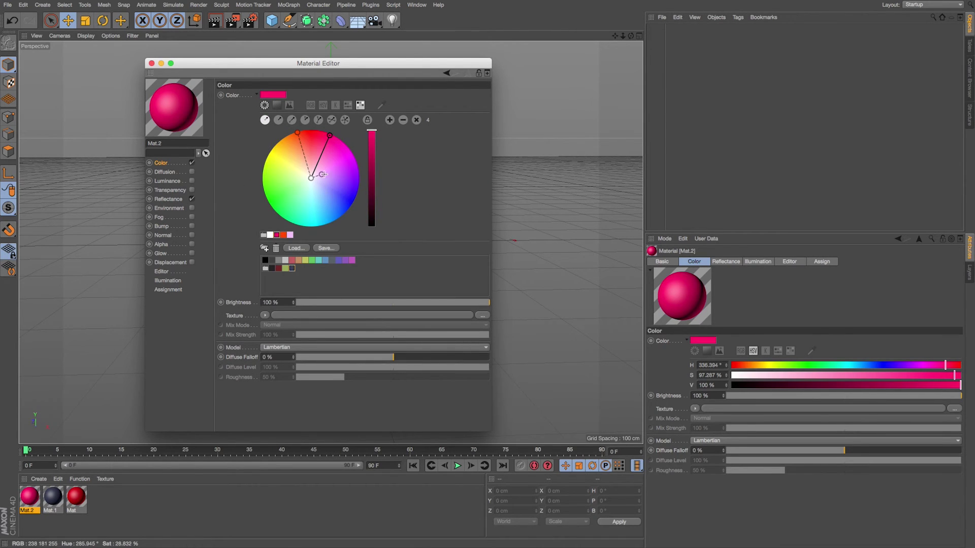
click(336, 174)
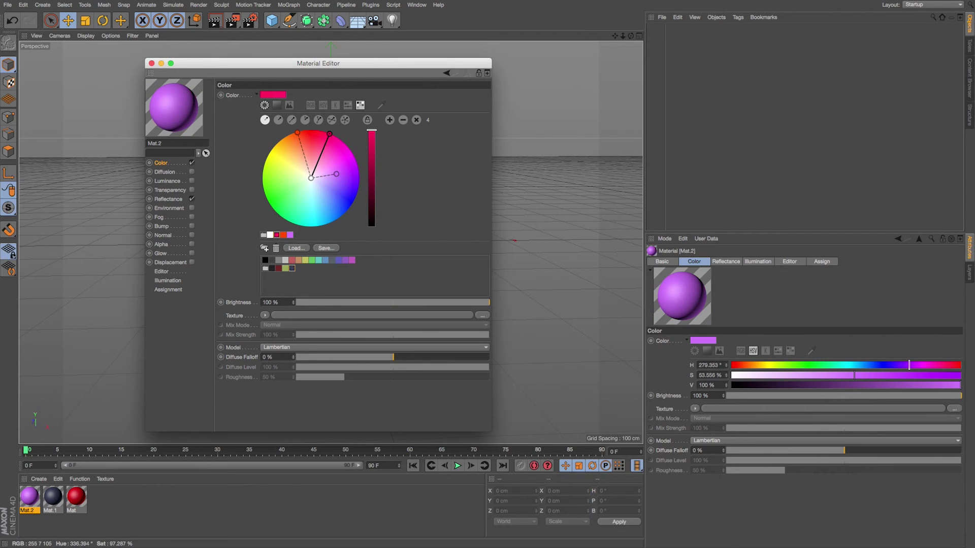
click(329, 134)
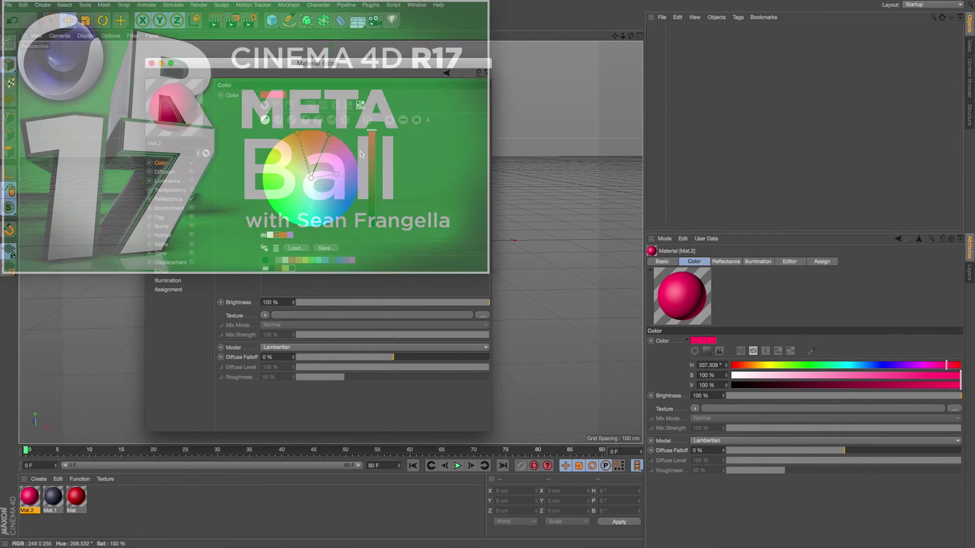